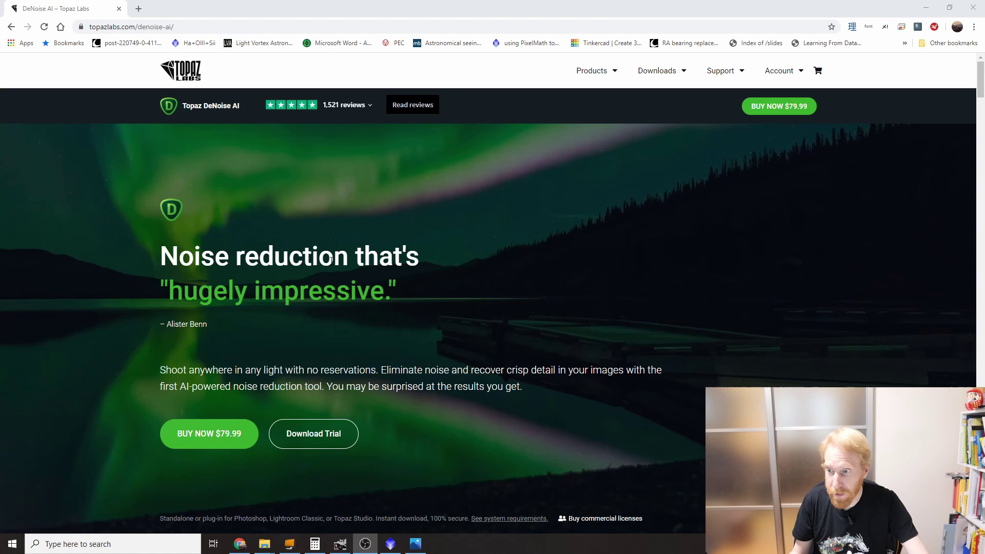
Launch Topaz DeNoise AI from a Start-menu search for 'topaz' and close its startup tips
{"action": "left_click", "coordinate": [11, 547]}
{"action": "type", "text": "topaz"}
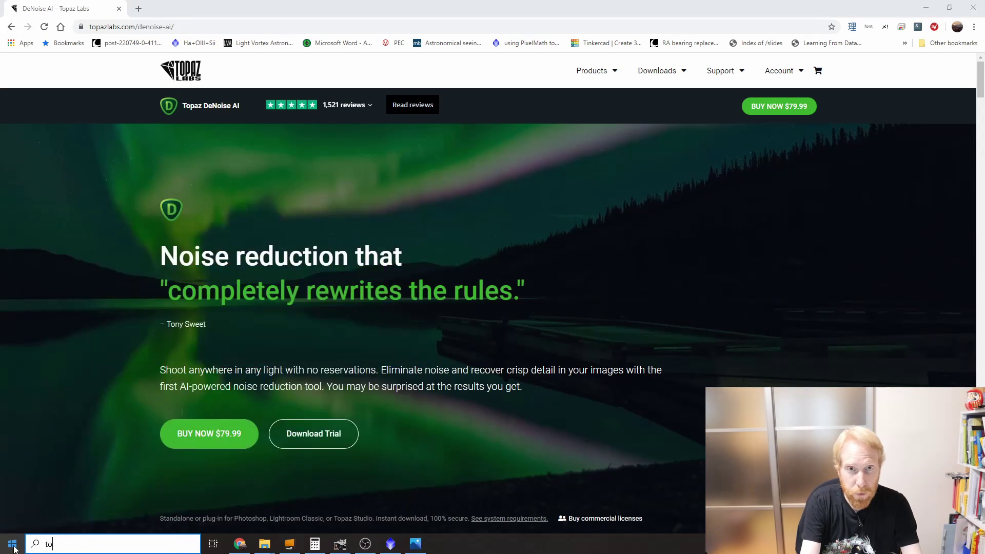
{"action": "left_click", "coordinate": [94, 252]}
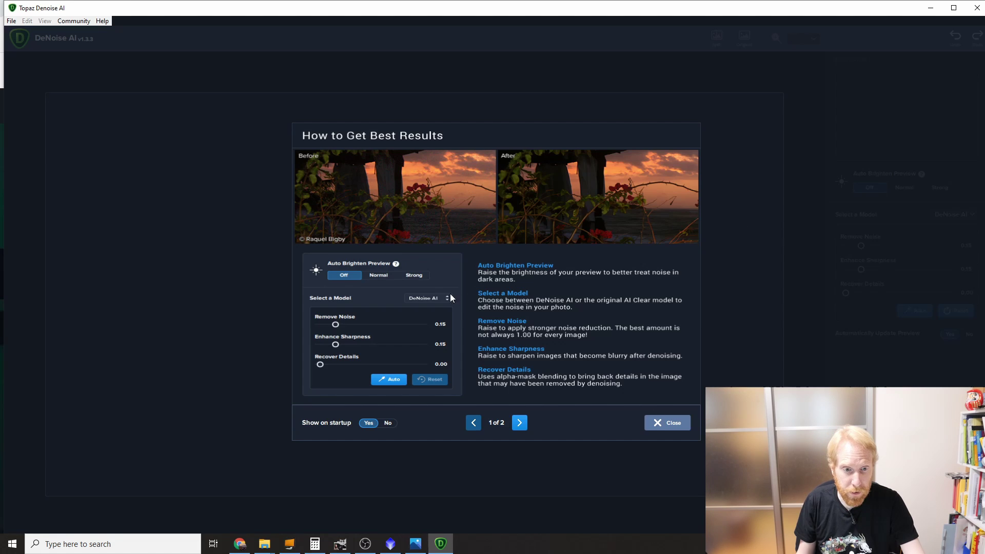
{"action": "left_click", "coordinate": [520, 425]}
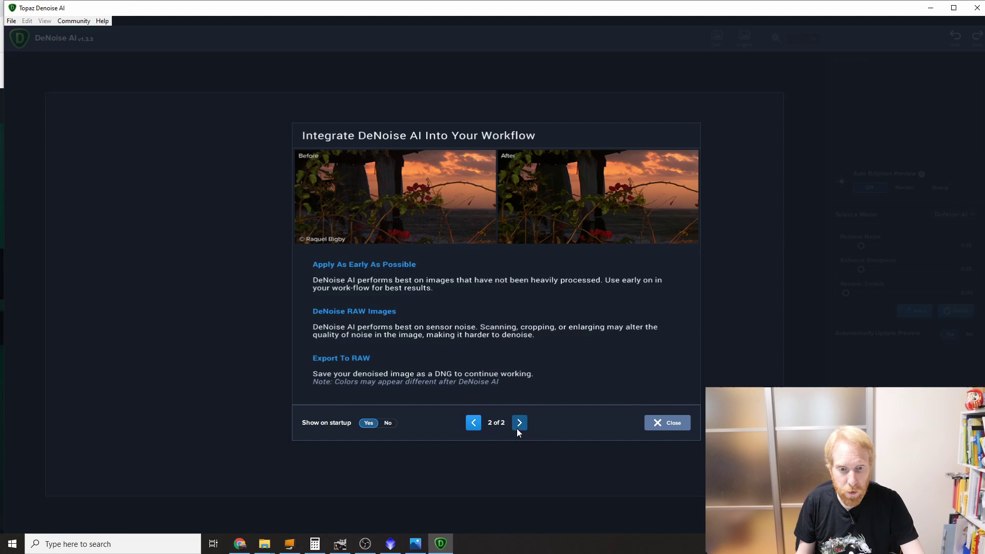
{"action": "left_click", "coordinate": [674, 429]}
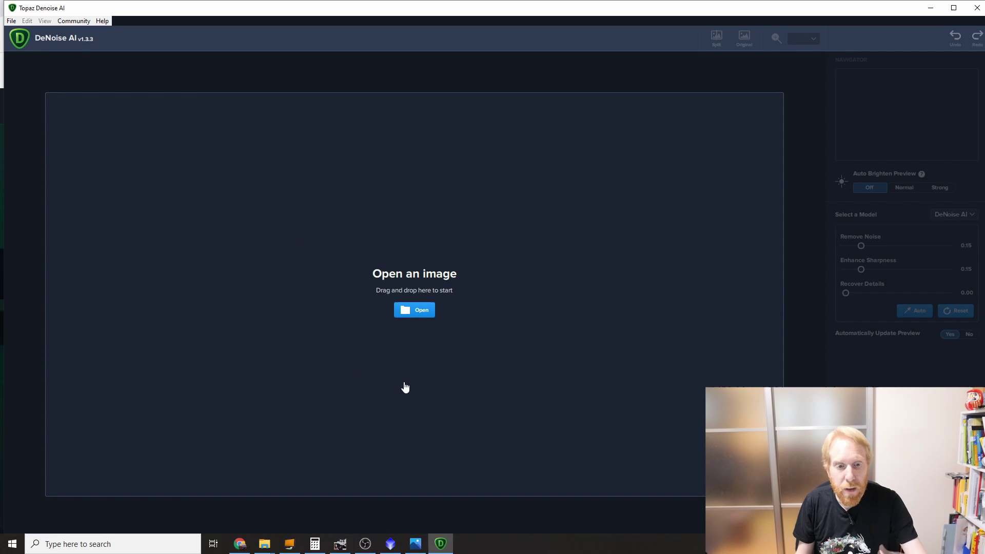
In PixInsight, start a Save As of the galaxy image as TIFF, then cancel at TIFF Options
{"action": "left_click", "coordinate": [391, 543]}
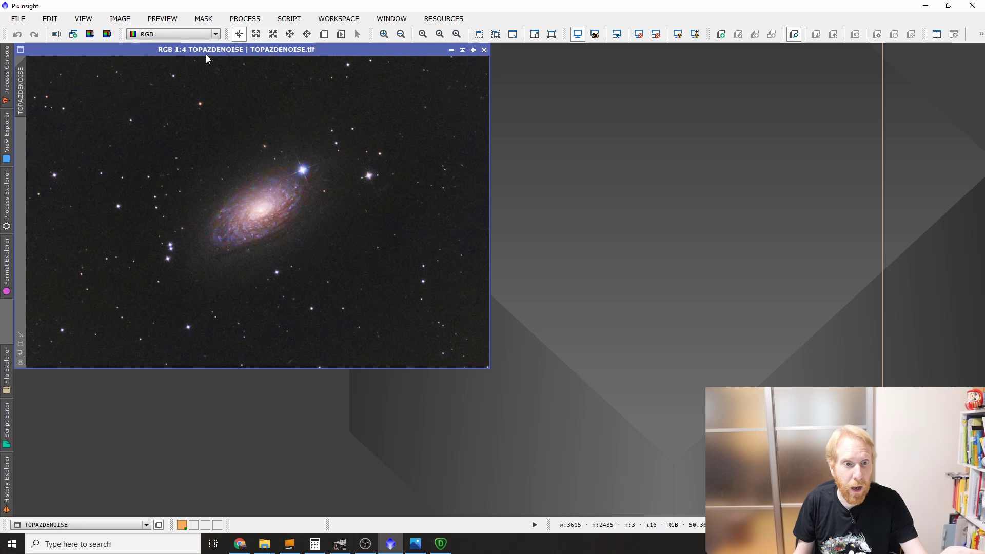
{"action": "left_click", "coordinate": [18, 18]}
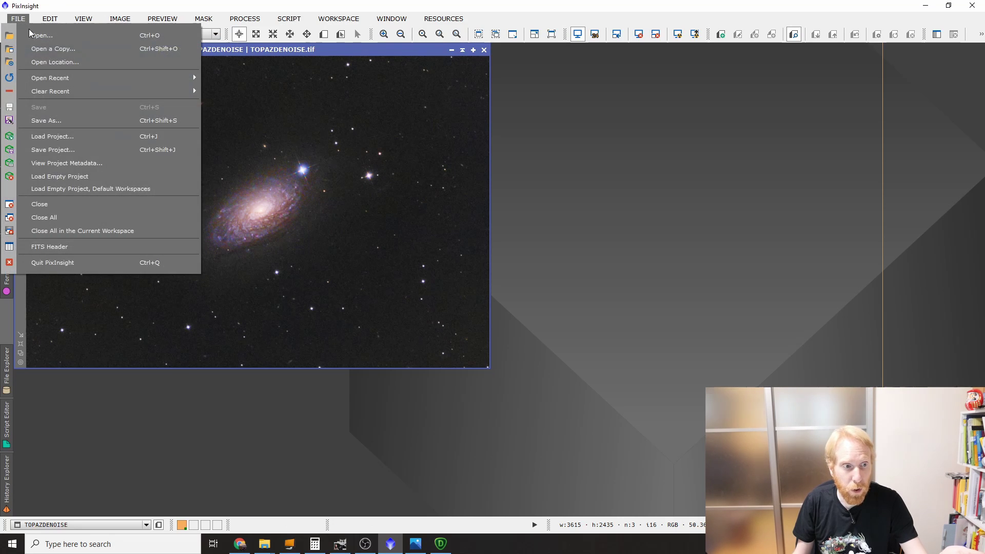
{"action": "left_click", "coordinate": [45, 120]}
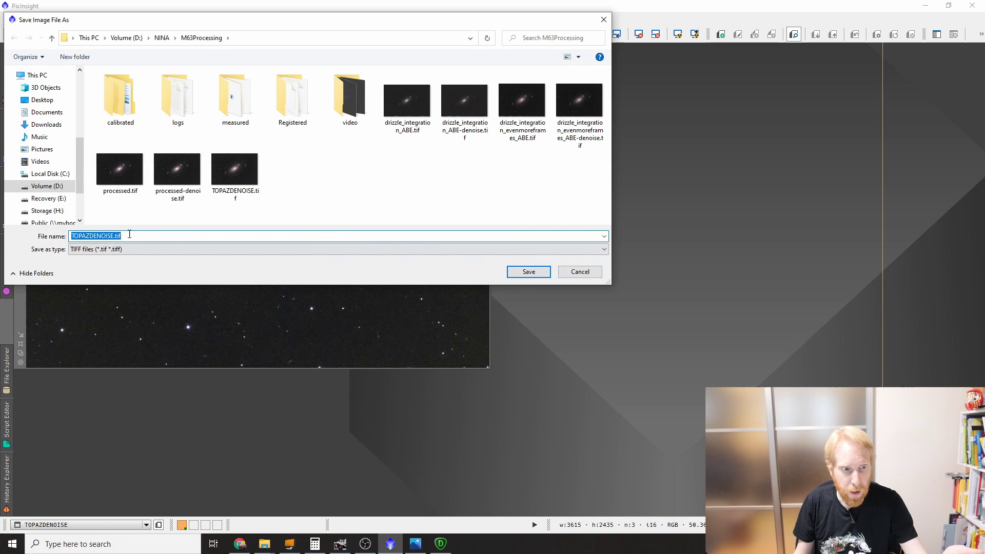
{"action": "left_click", "coordinate": [113, 237]}
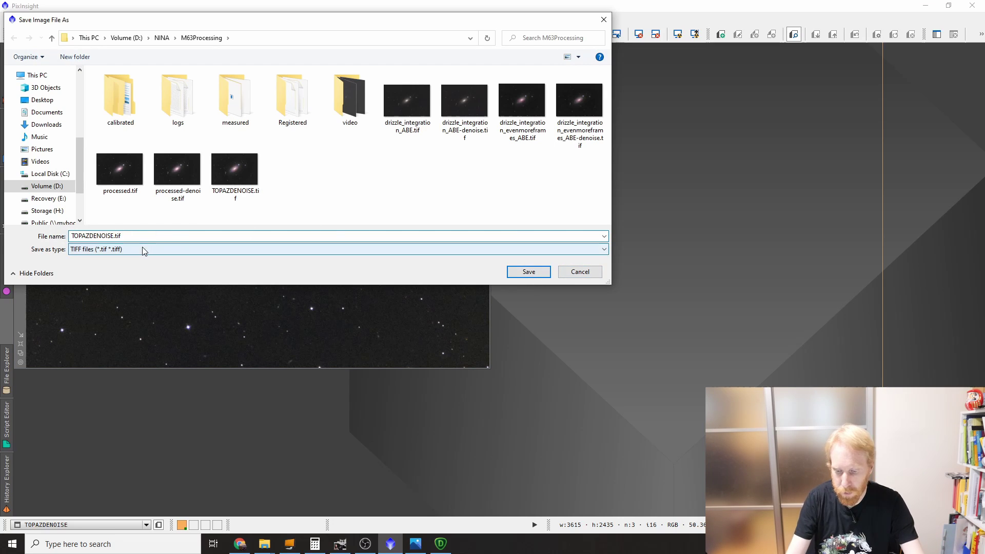
{"action": "key", "text": "Return"}
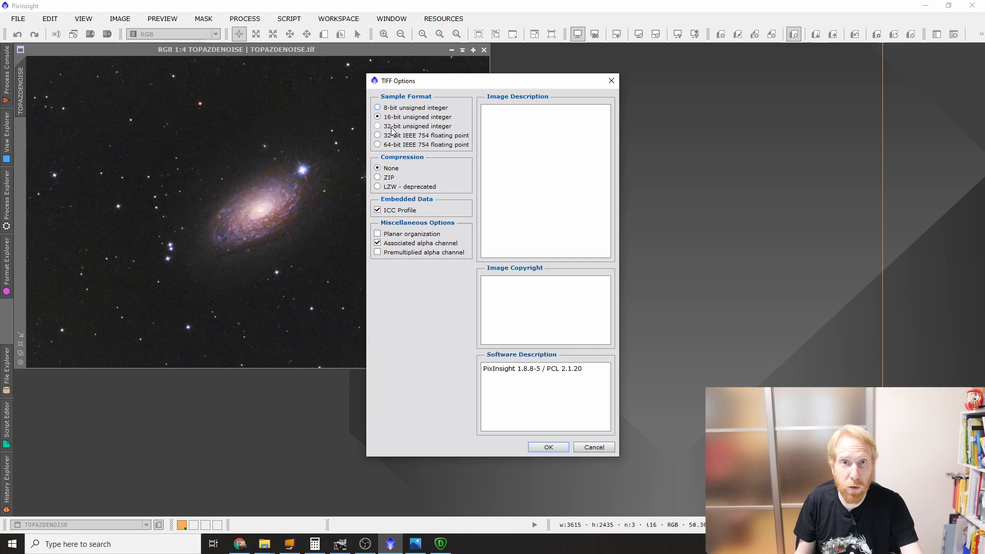
{"action": "left_click", "coordinate": [594, 447]}
Load TOPAZDENOISE.tif into DeNoise AI and compare it with the original around the galaxy
{"action": "left_click", "coordinate": [926, 10]}
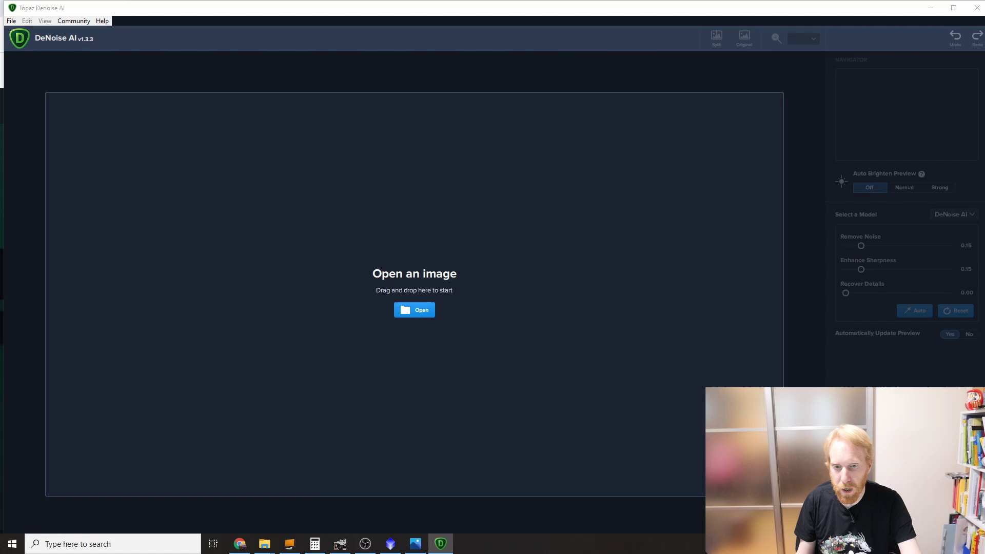
{"action": "left_click_drag", "start_coordinate": [323, 251], "coordinate": [386, 209]}
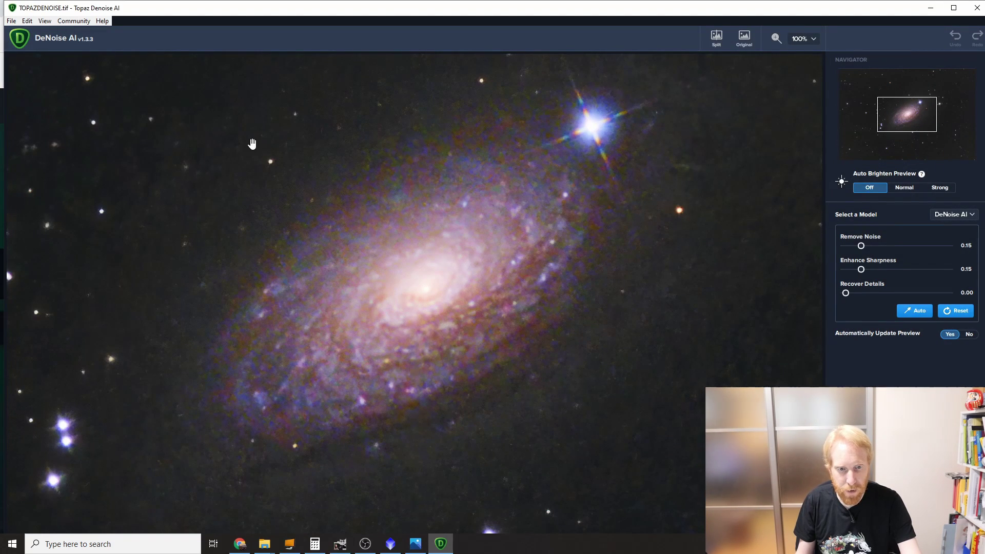
{"action": "left_click", "coordinate": [537, 304]}
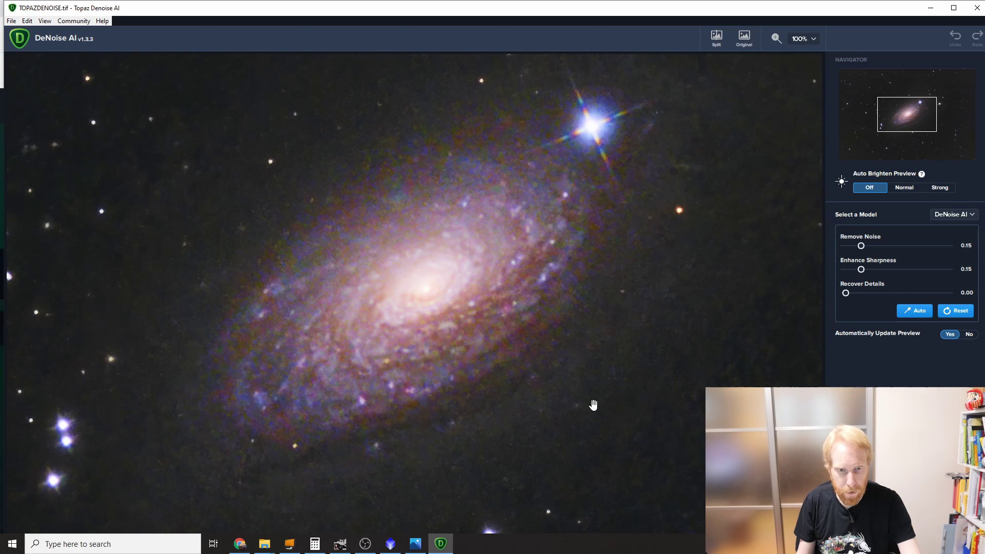
{"action": "left_click_drag", "start_coordinate": [594, 405], "coordinate": [532, 315]}
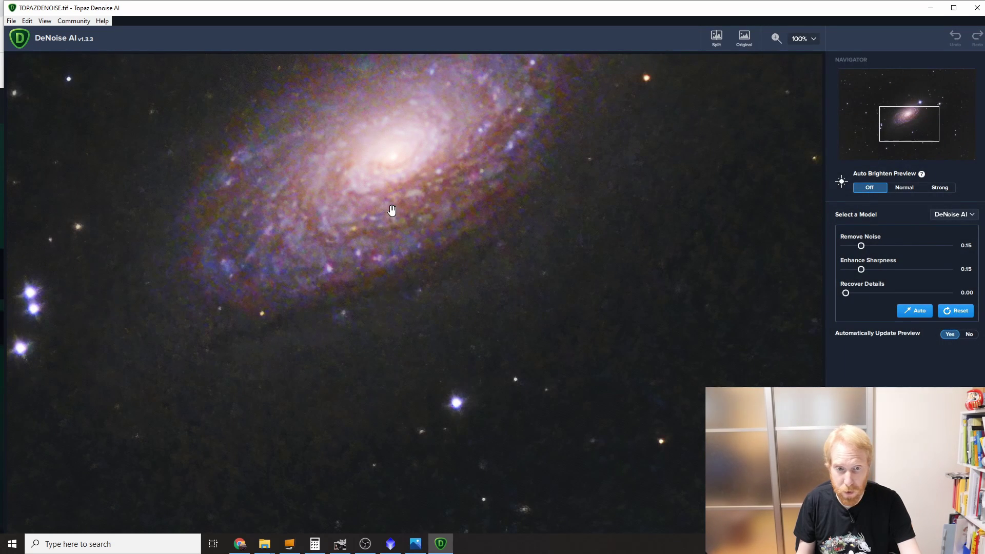
{"action": "left_click_drag", "start_coordinate": [788, 132], "coordinate": [601, 193]}
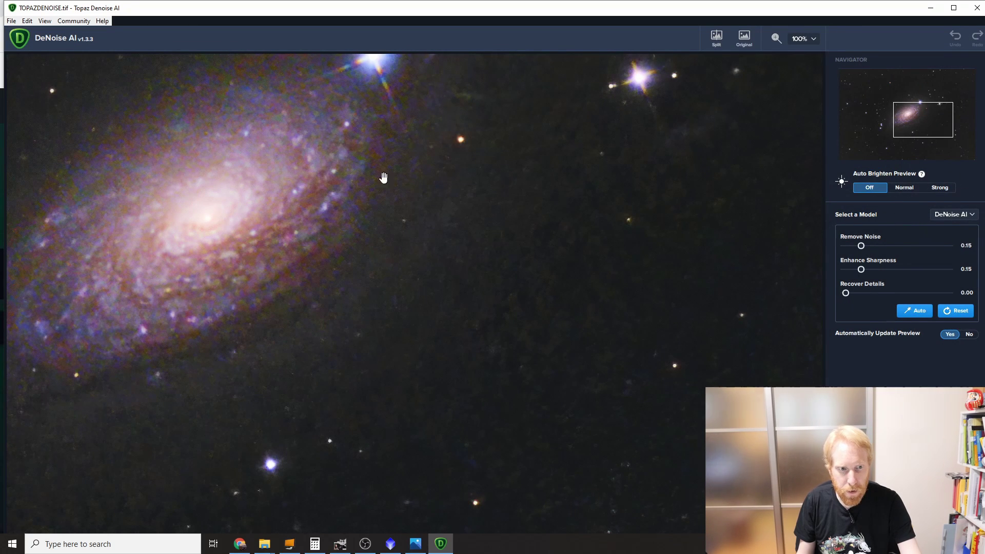
{"action": "left_click_drag", "start_coordinate": [384, 177], "coordinate": [546, 283]}
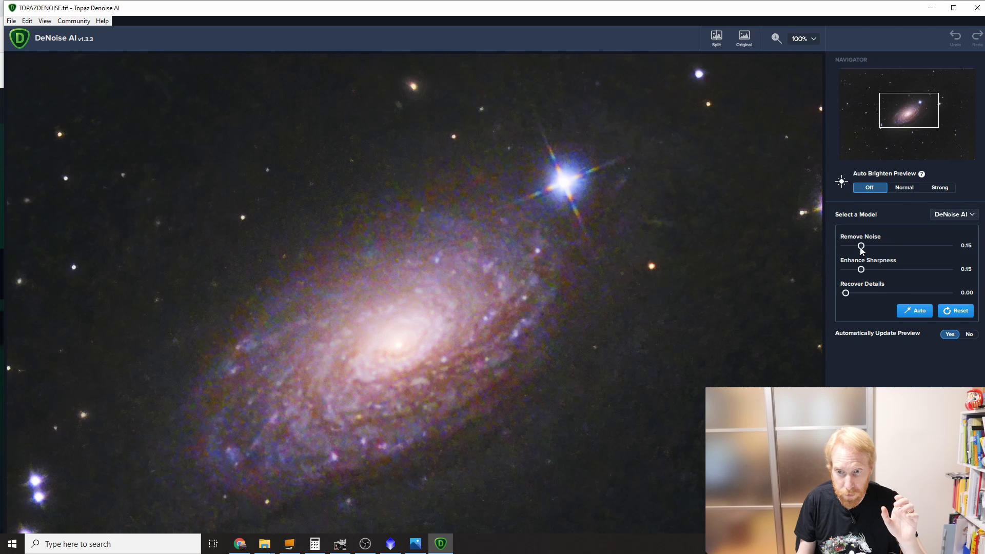
Raise Remove Noise to 0.36 and inspect the background sky and star field around the galaxy
{"action": "left_click_drag", "start_coordinate": [861, 245], "coordinate": [883, 256]}
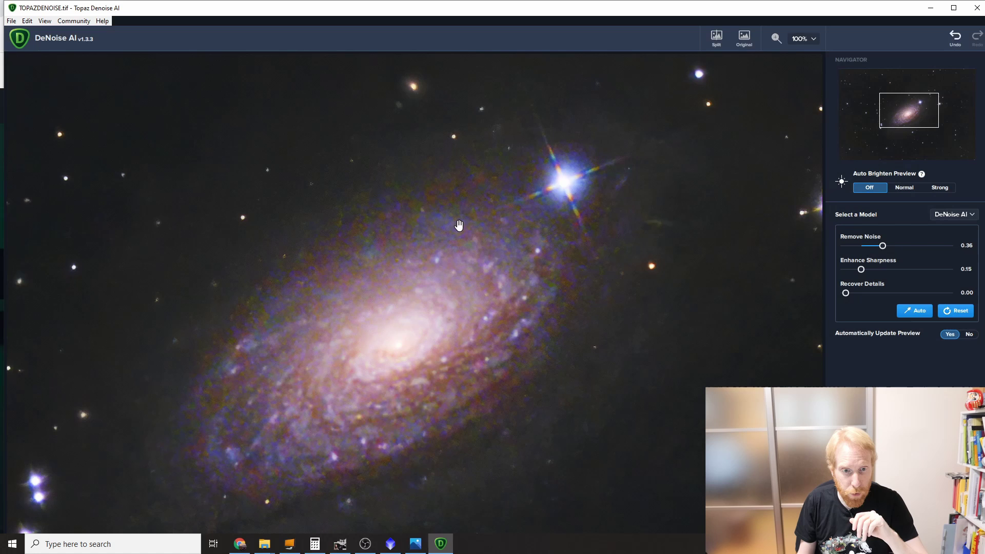
{"action": "left_click_drag", "start_coordinate": [459, 225], "coordinate": [629, 226]}
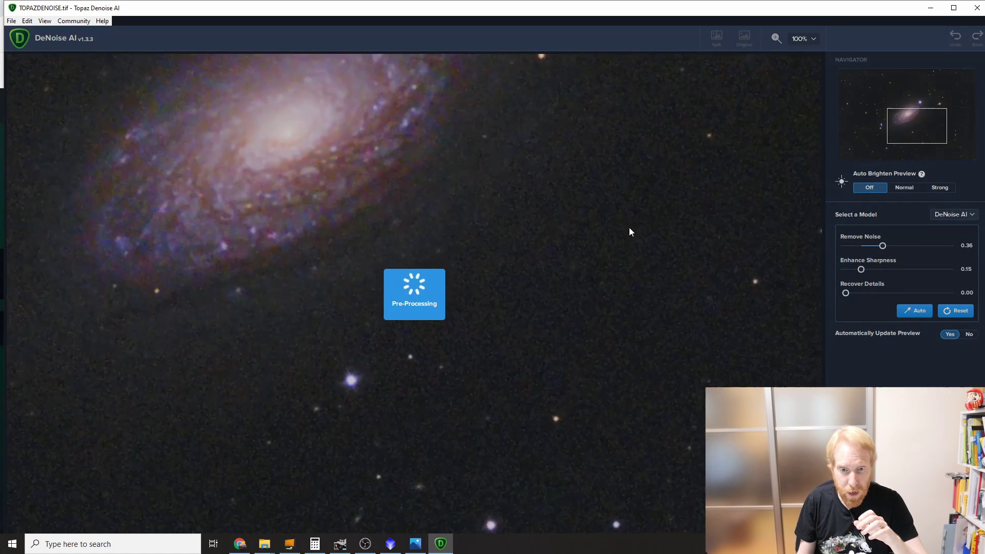
{"action": "left_click_drag", "start_coordinate": [496, 233], "coordinate": [645, 341]}
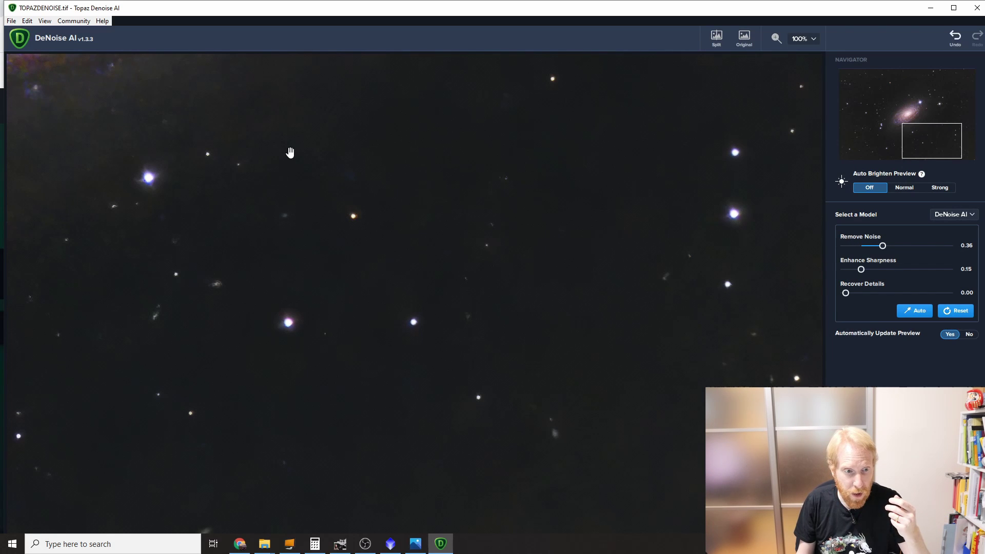
{"action": "left_click_drag", "start_coordinate": [290, 154], "coordinate": [785, 405]}
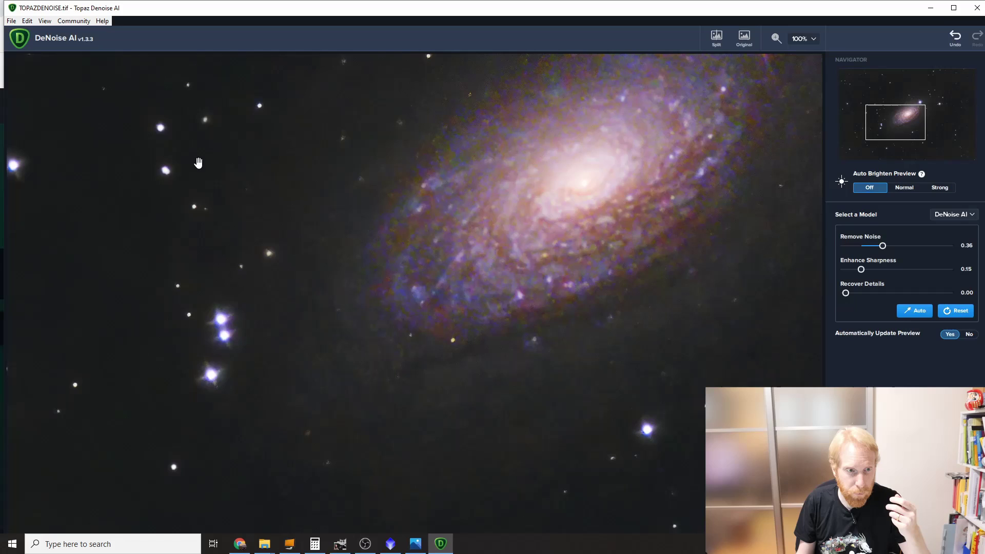
{"action": "left_click_drag", "start_coordinate": [198, 160], "coordinate": [316, 253]}
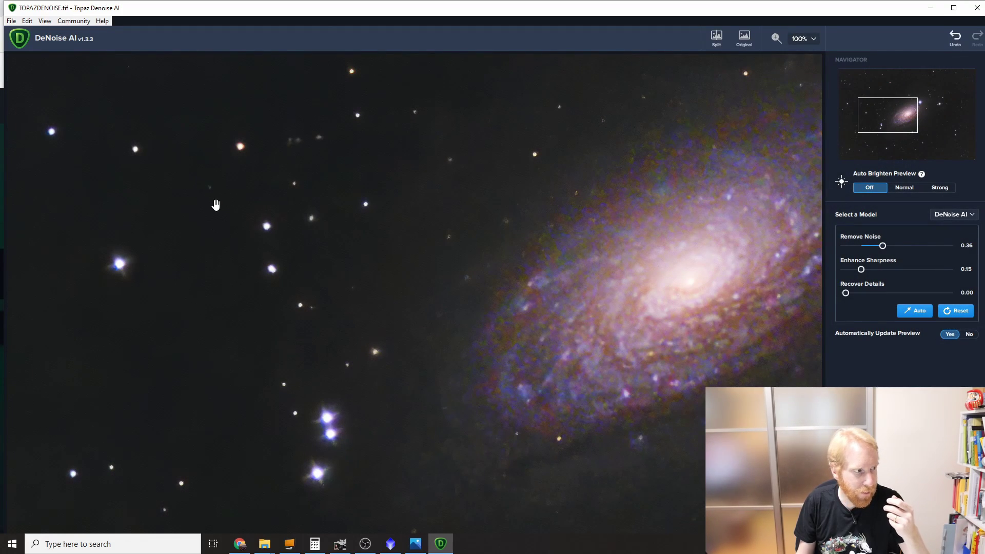
{"action": "left_click_drag", "start_coordinate": [758, 274], "coordinate": [477, 283]}
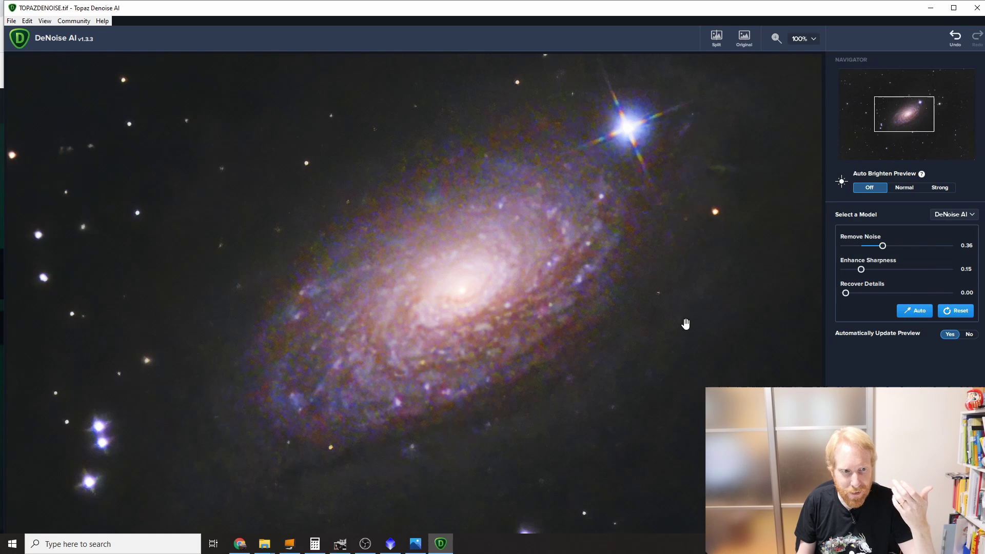
Set Recover Details to 0.15 and Remove Noise to 0.60, then inspect the galaxy arms and stars
{"action": "left_click", "coordinate": [861, 293]}
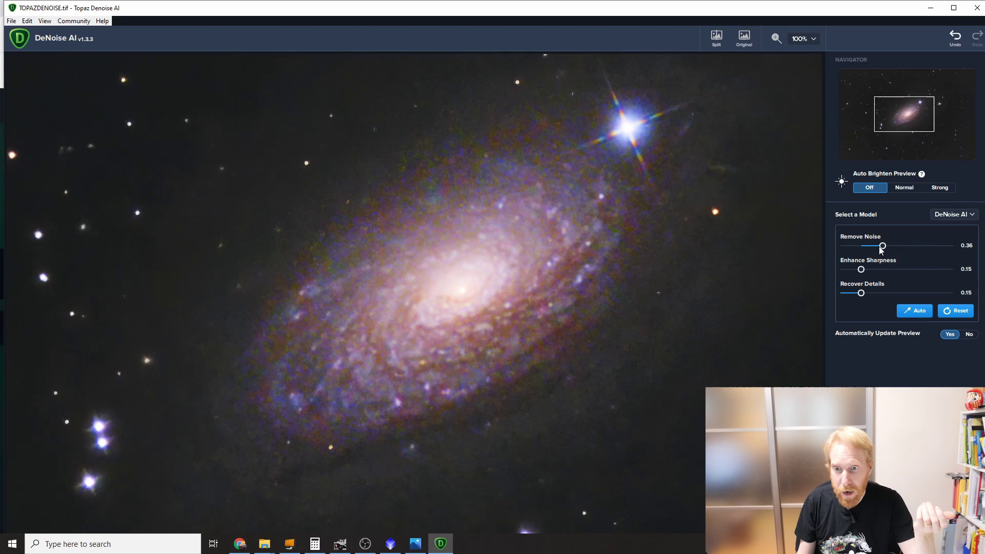
{"action": "left_click_drag", "start_coordinate": [881, 248], "coordinate": [901, 250]}
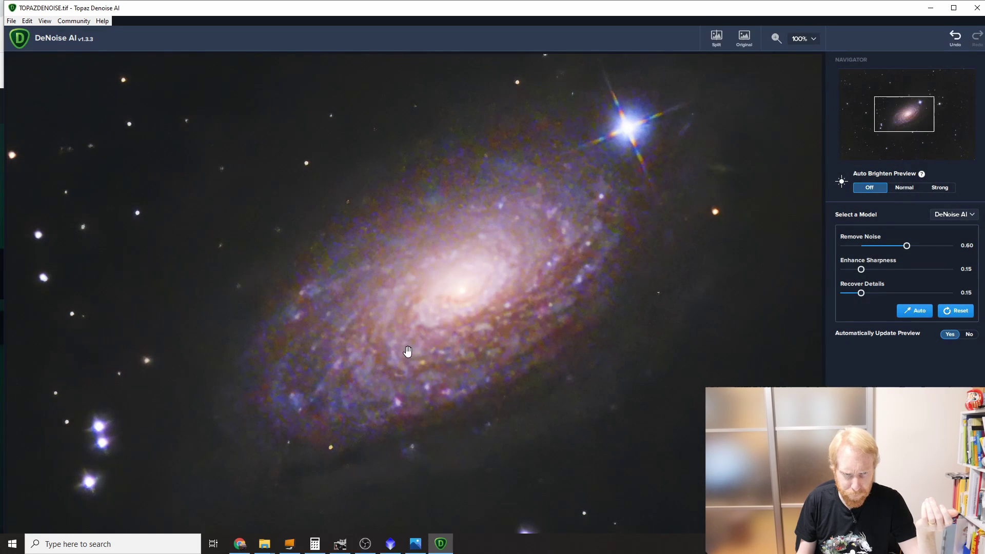
{"action": "left_click_drag", "start_coordinate": [408, 352], "coordinate": [398, 280]}
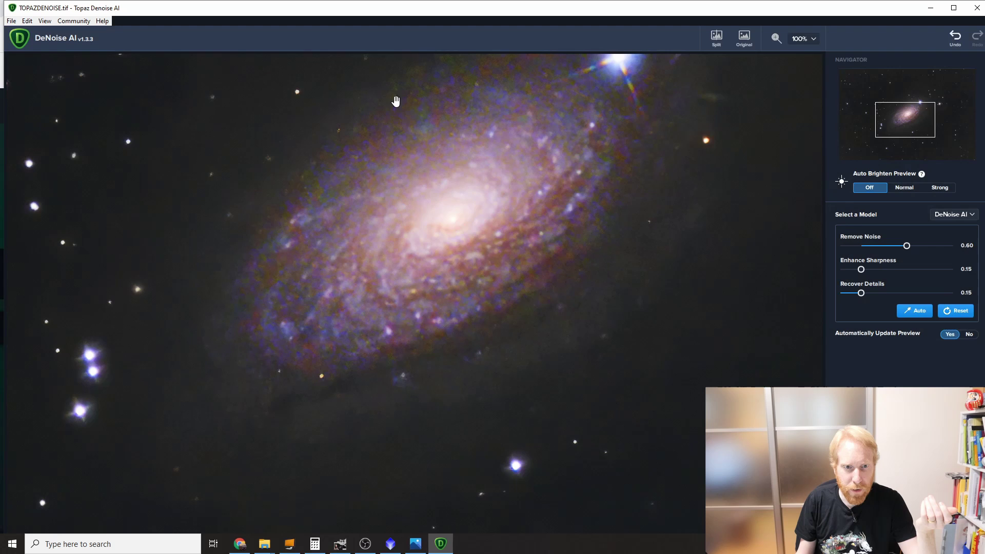
{"action": "left_click_drag", "start_coordinate": [433, 409], "coordinate": [639, 359]}
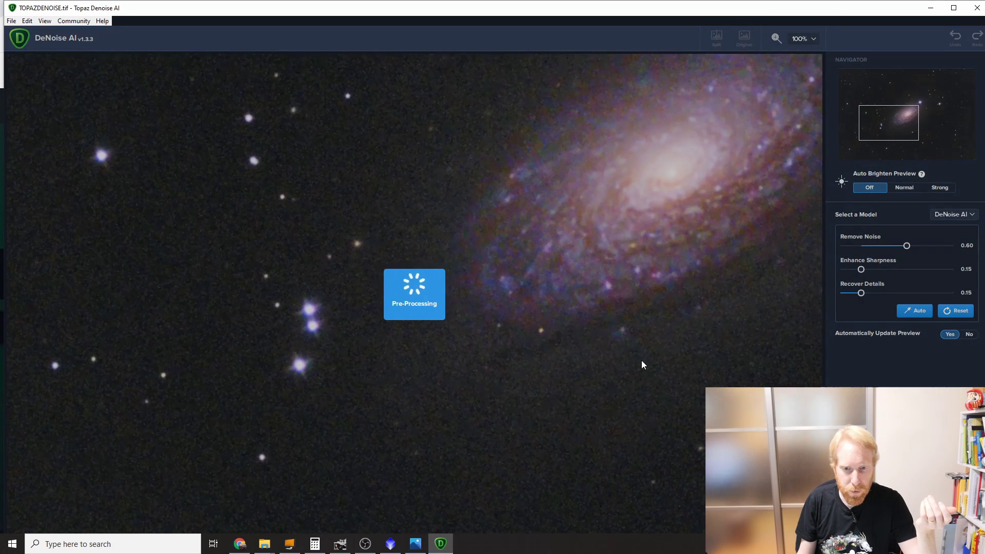
{"action": "left_click_drag", "start_coordinate": [797, 355], "coordinate": [640, 343]}
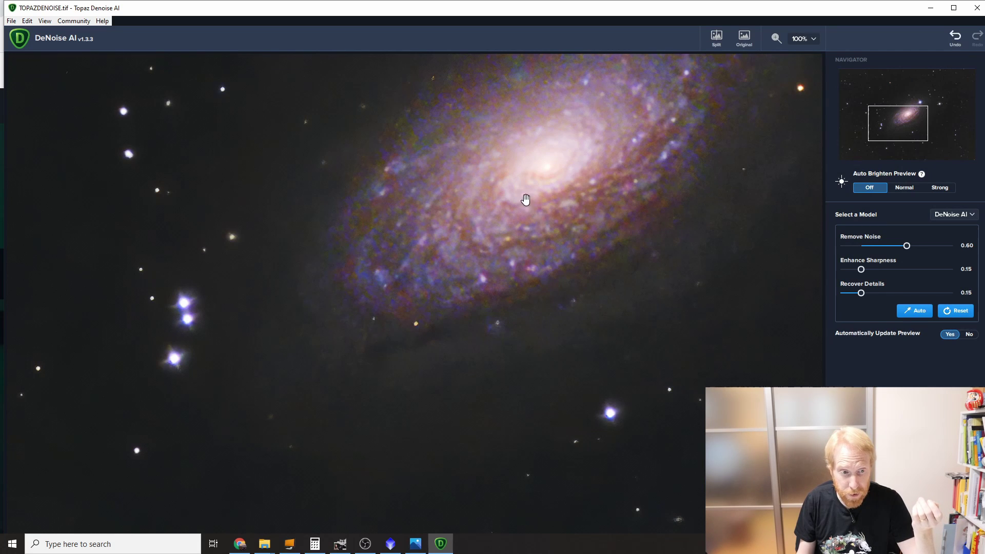
{"action": "left_click_drag", "start_coordinate": [455, 124], "coordinate": [370, 278]}
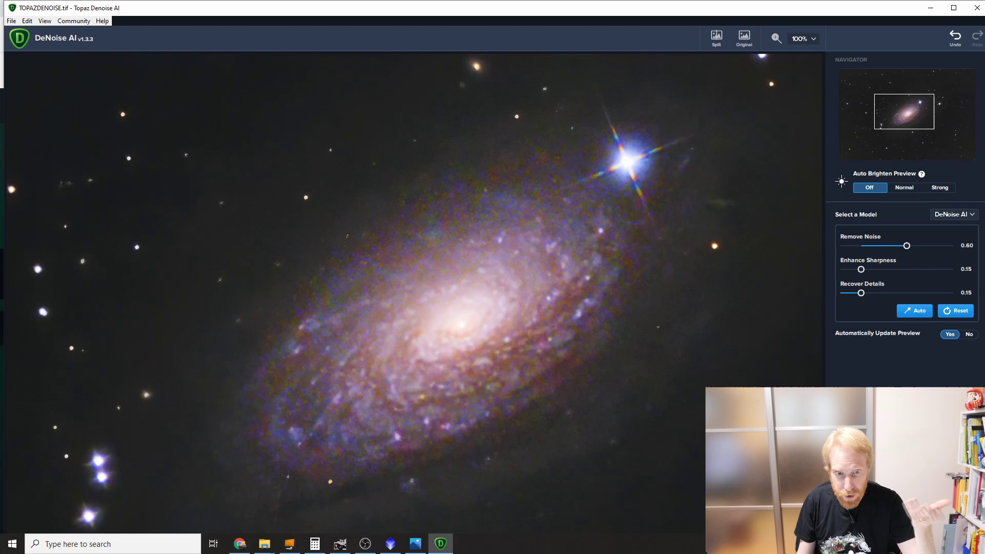
Save the denoised result as TOPAZDENOISE-DenoiseAI.tif with the sRGB colour profile
{"action": "key", "text": "ctrl+s"}
{"action": "left_click", "coordinate": [496, 263]}
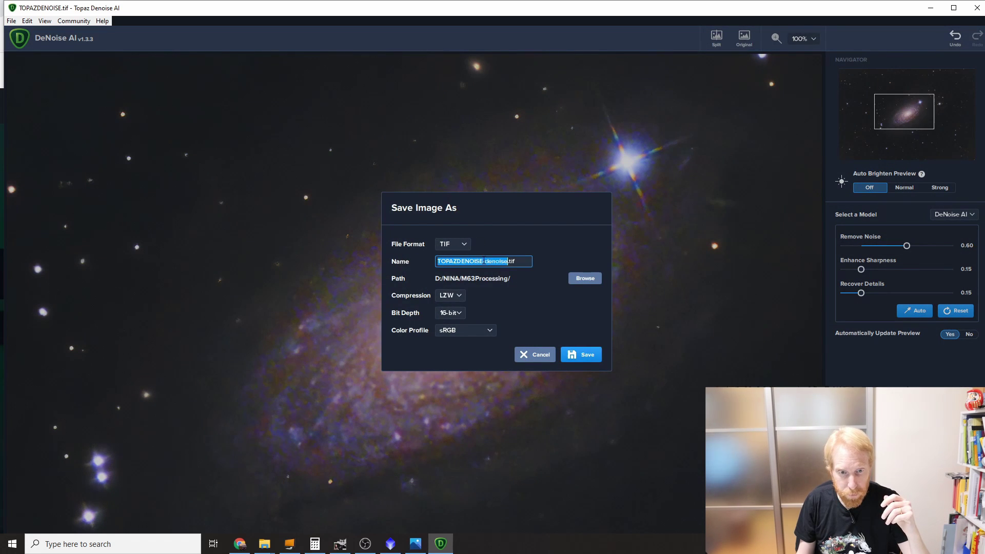
{"action": "left_click", "coordinate": [508, 261]}
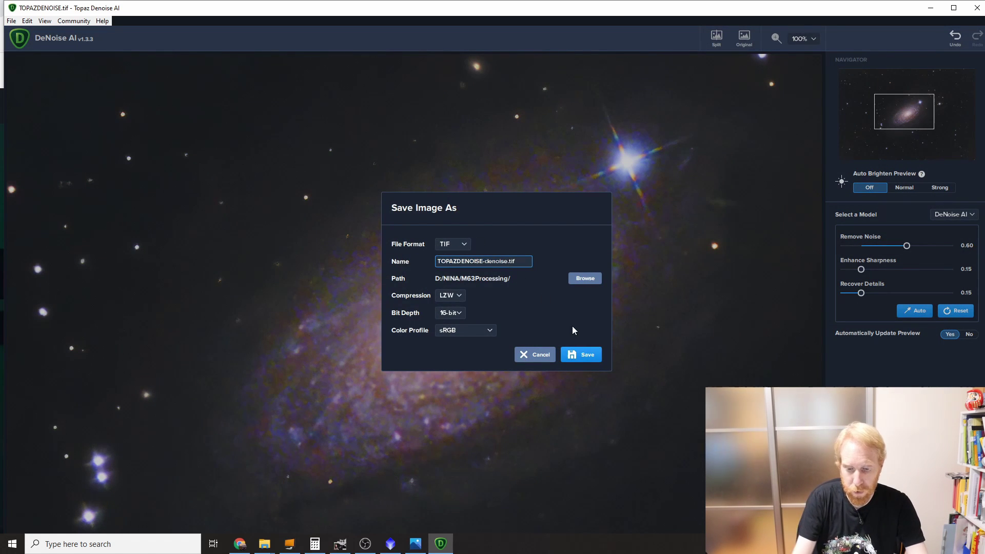
{"action": "key", "text": "BackSpace"}
{"action": "key", "text": "BackSpace"}
{"action": "key", "text": "BackSpace"}
{"action": "key", "text": "BackSpace"}
{"action": "key", "text": "BackSpace"}
{"action": "key", "text": "BackSpace"}
{"action": "key", "text": "BackSpace"}
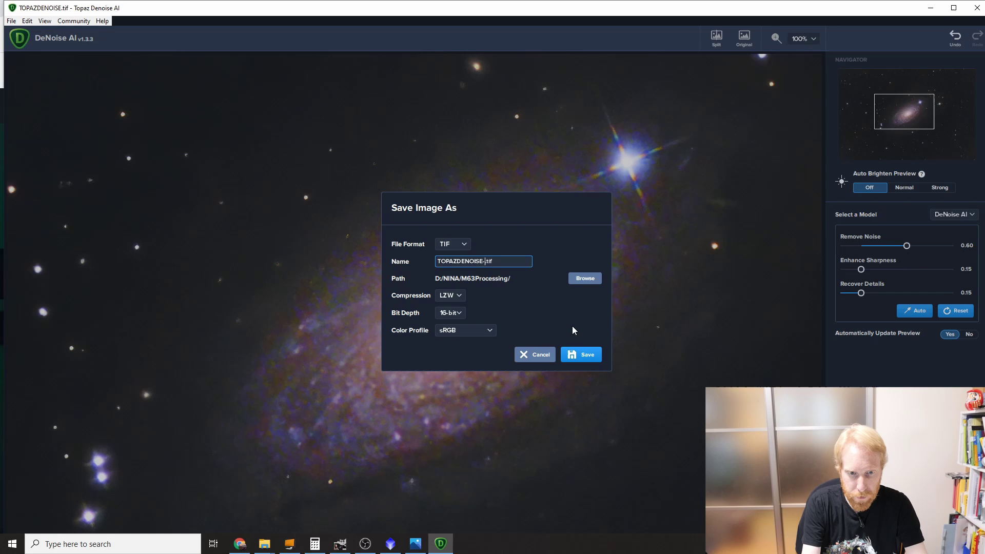
{"action": "type", "text": "DS"}
{"action": "key", "text": "BackSpace"}
{"action": "type", "text": "enoise"}
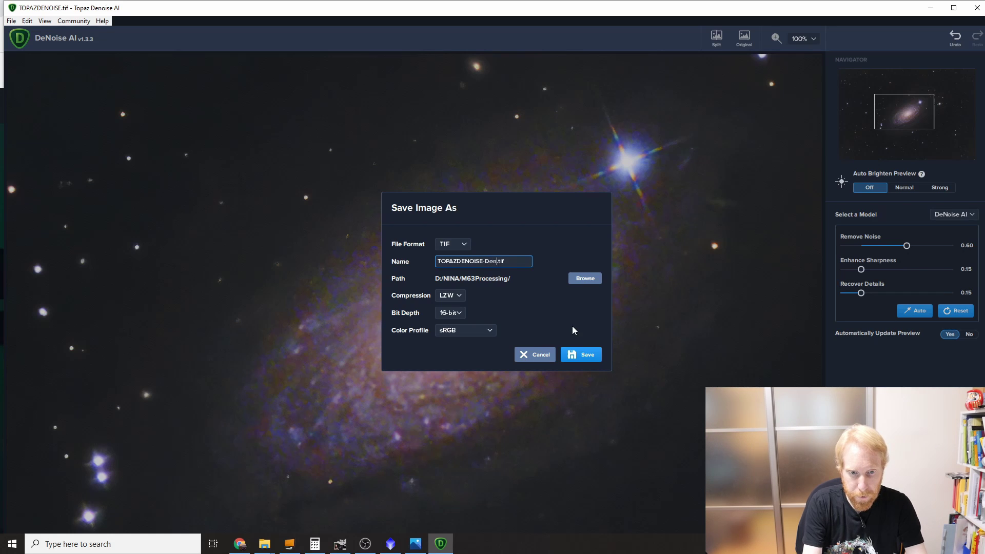
{"action": "type", "text": "AI"}
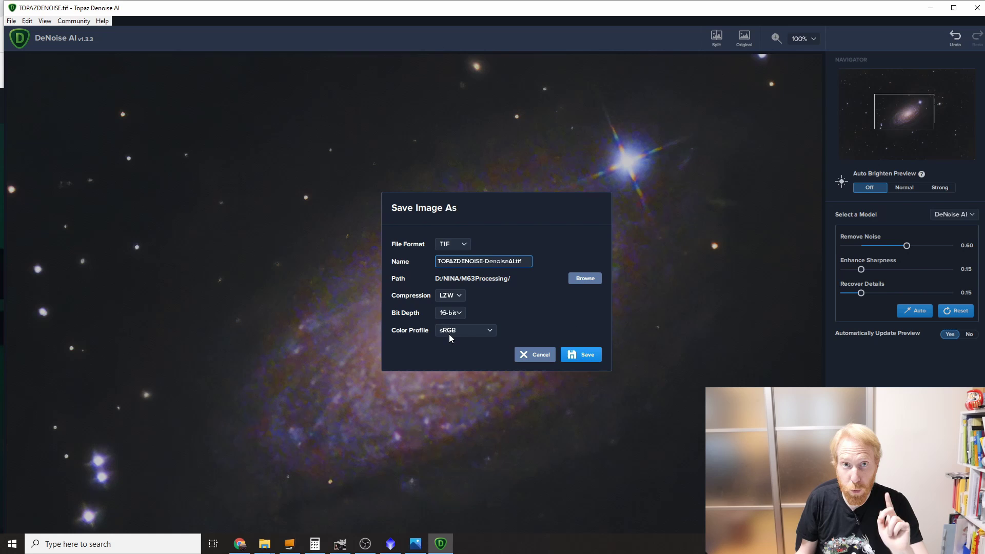
{"action": "left_click", "coordinate": [487, 331]}
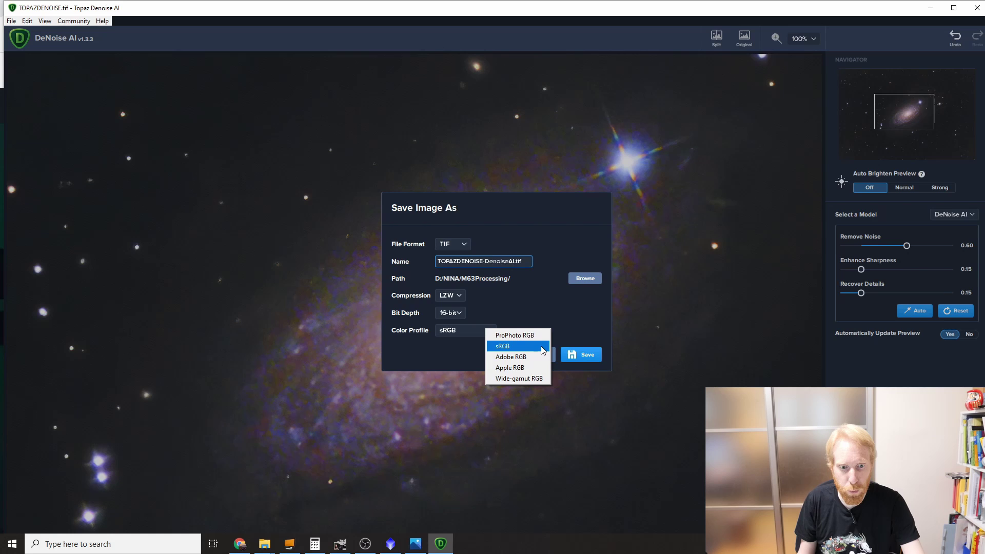
{"action": "left_click", "coordinate": [525, 350]}
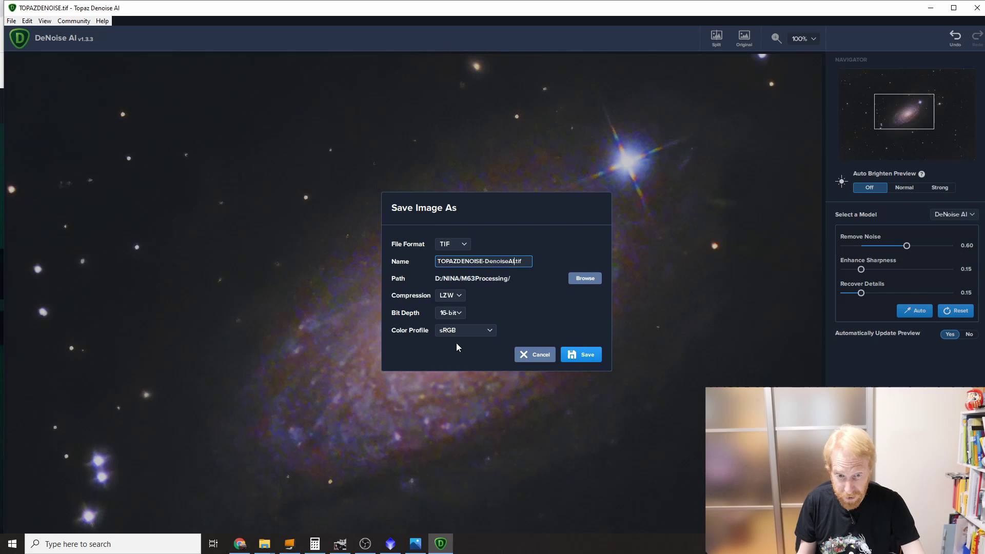
{"action": "left_click", "coordinate": [583, 354]}
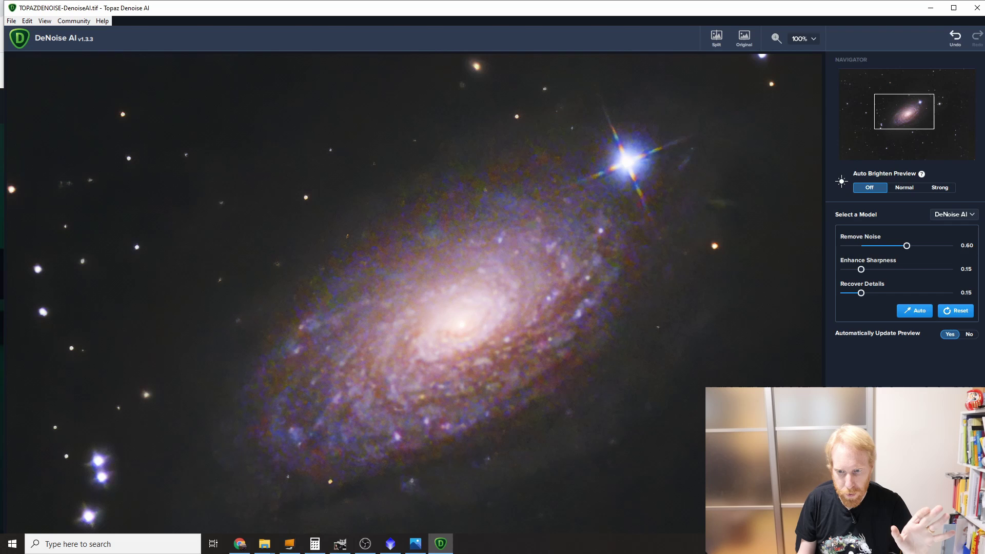
Close the saved result and reload the original TOPAZDENOISE.tif with default settings
{"action": "key", "text": "ctrl+w"}
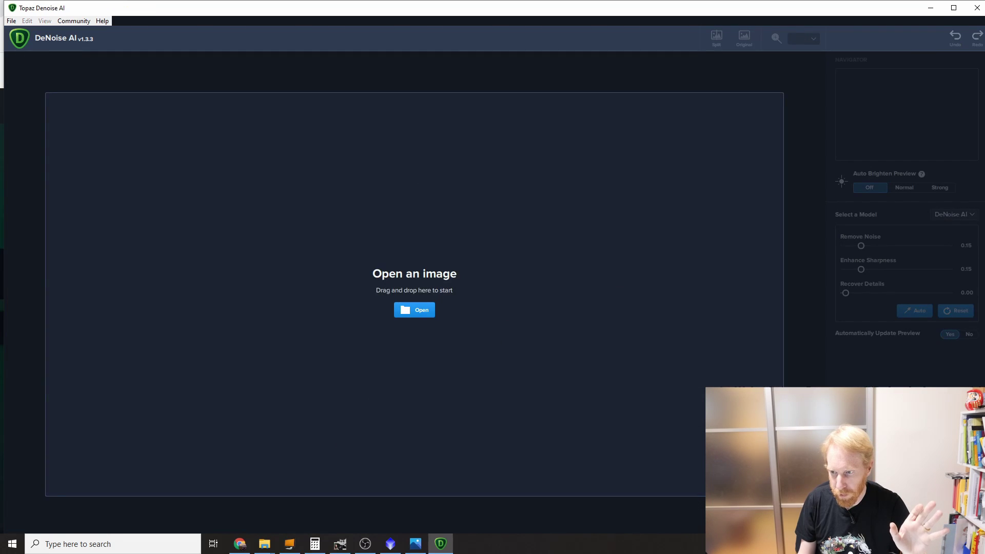
{"action": "left_click_drag", "start_coordinate": [0, 293], "coordinate": [414, 294]}
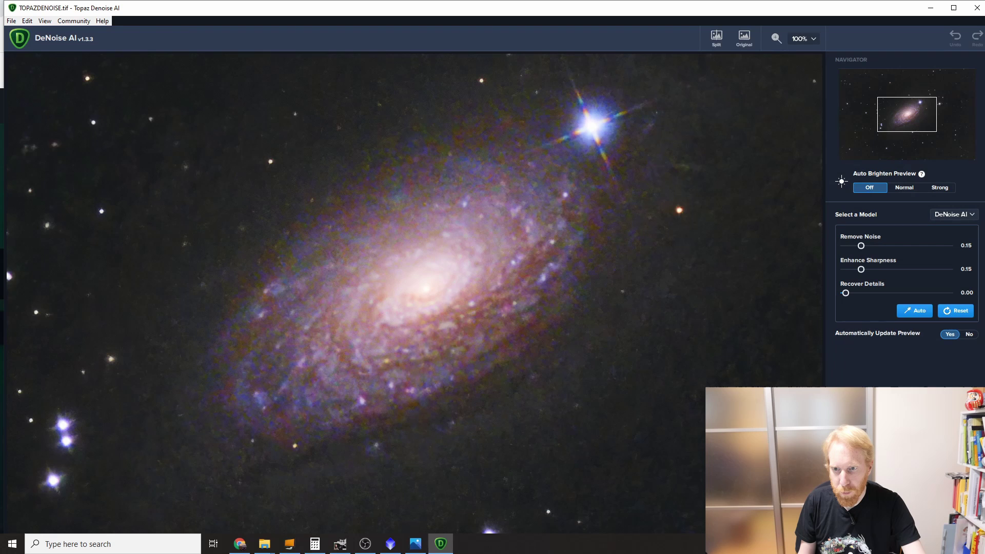
{"action": "left_click", "coordinate": [959, 217]}
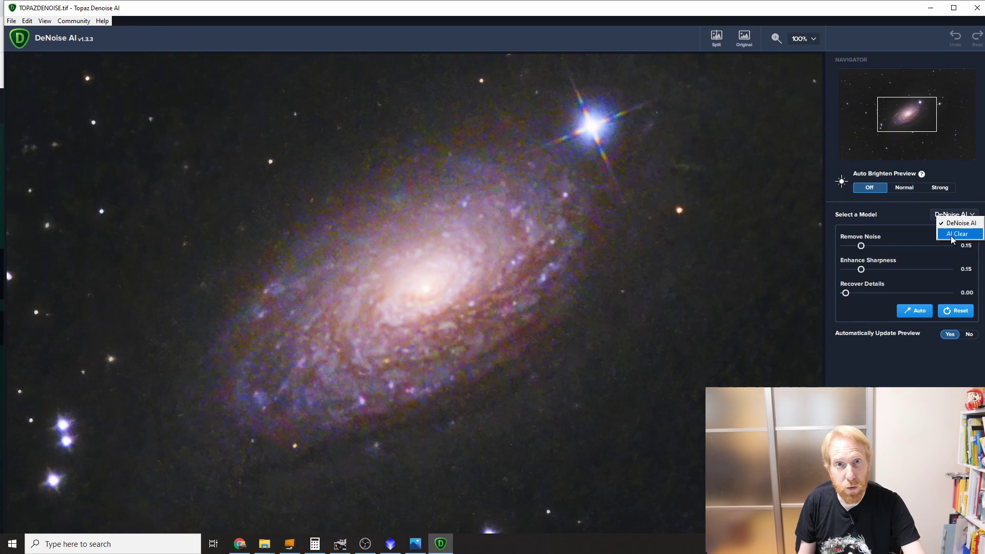
Switch to the AI Clear model and check the galaxy in the preview
{"action": "left_click", "coordinate": [950, 235]}
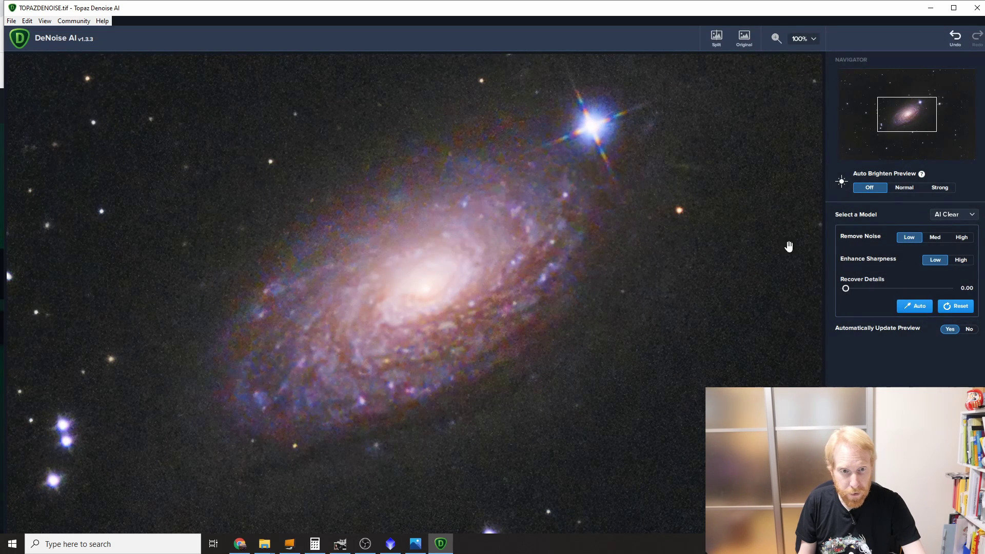
{"action": "left_click_drag", "start_coordinate": [512, 235], "coordinate": [593, 187]}
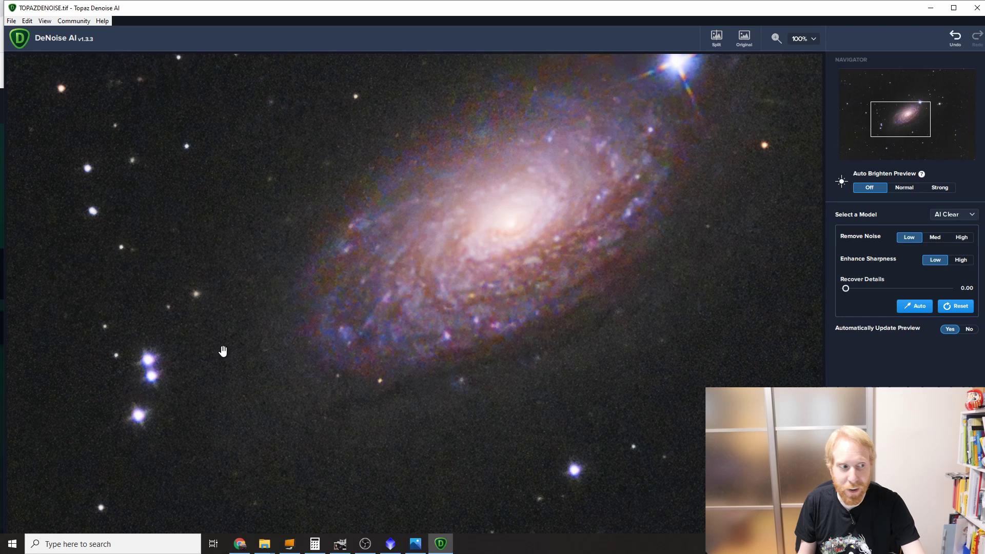
{"action": "left_click_drag", "start_coordinate": [773, 196], "coordinate": [710, 324]}
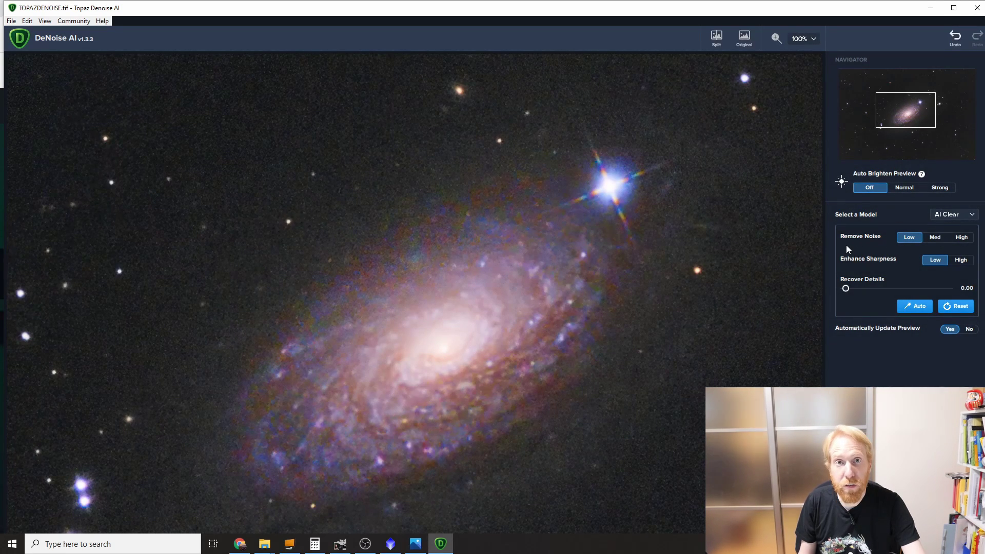
Set AI Clear Remove Noise to Med, compare with the original, and inspect the galaxy and starfield
{"action": "left_click", "coordinate": [934, 237]}
{"action": "left_click_drag", "start_coordinate": [681, 324], "coordinate": [668, 232]}
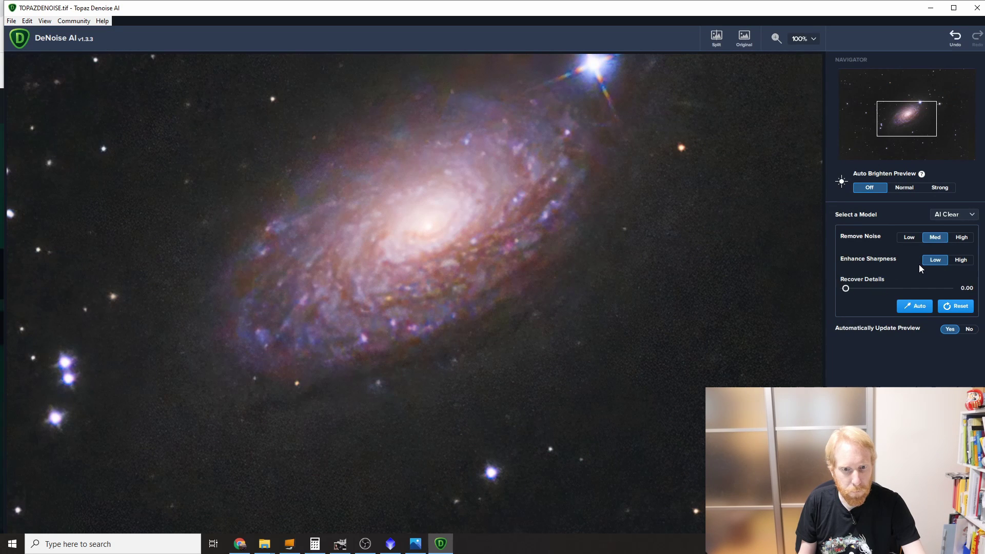
{"action": "left_click_drag", "start_coordinate": [662, 136], "coordinate": [694, 279]}
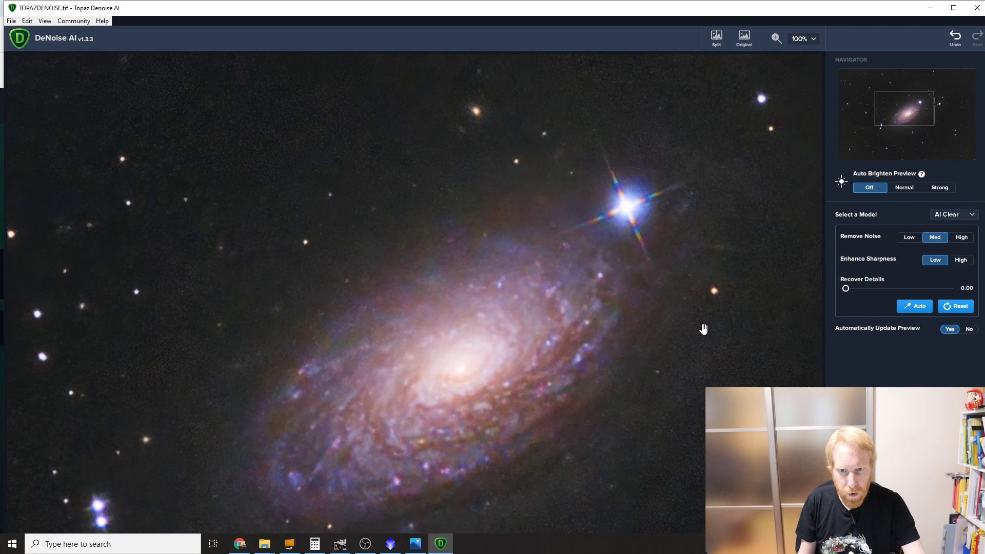
{"action": "left_click_drag", "start_coordinate": [533, 354], "coordinate": [613, 398]}
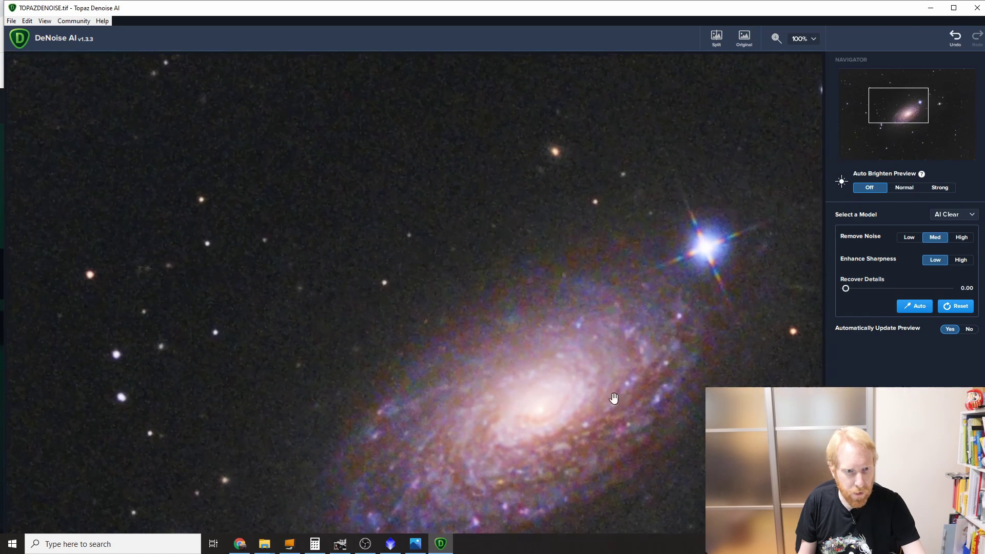
{"action": "left_click_drag", "start_coordinate": [435, 154], "coordinate": [582, 419]}
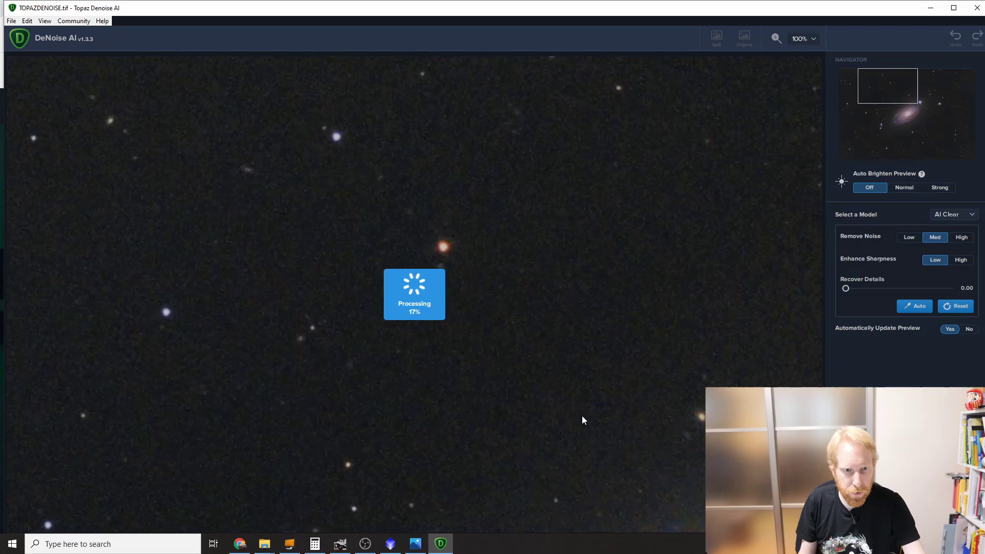
{"action": "left_click_drag", "start_coordinate": [395, 142], "coordinate": [533, 425]}
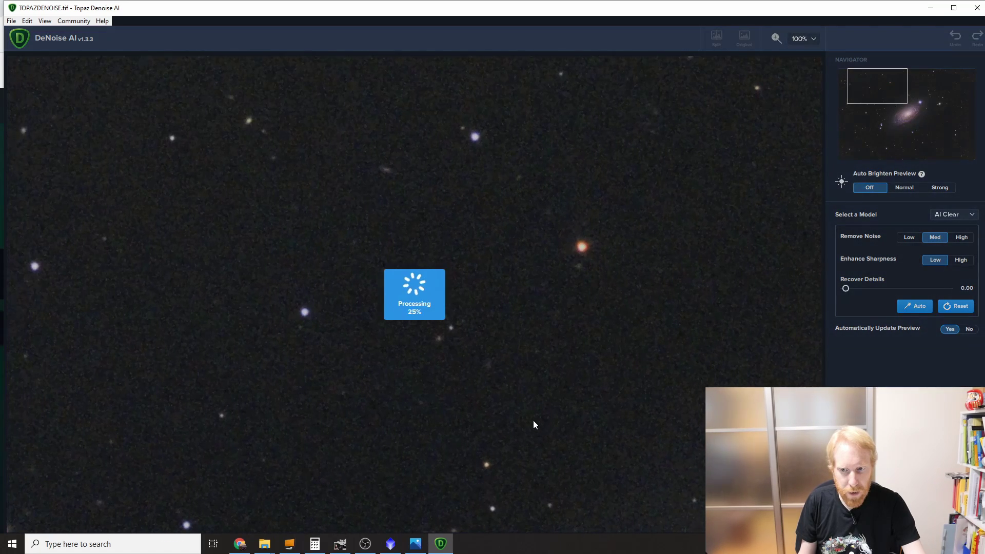
{"action": "left_click_drag", "start_coordinate": [658, 381], "coordinate": [455, 185]}
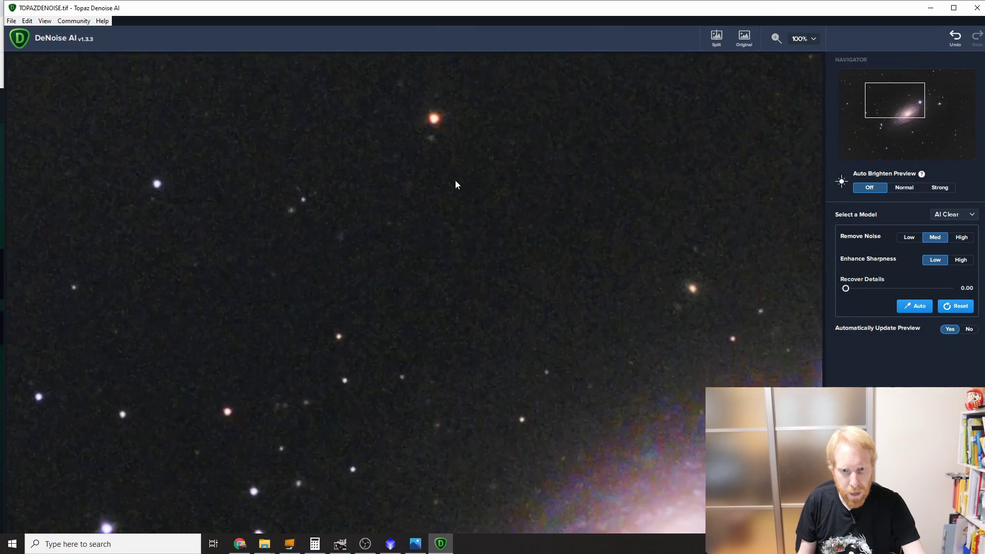
{"action": "left_click_drag", "start_coordinate": [635, 380], "coordinate": [537, 190]}
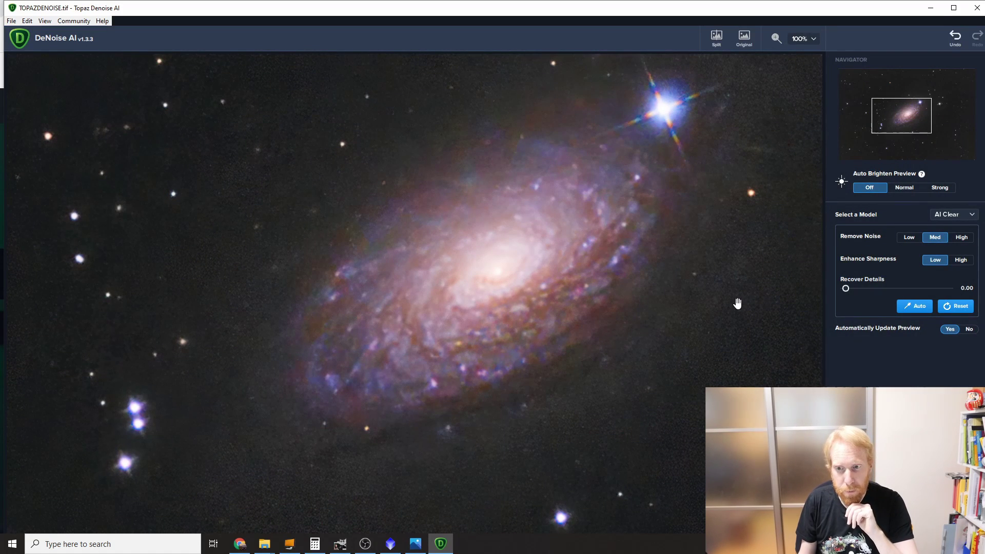
Keep AI Clear, try High noise removal, and compare it against the original around the galaxy
{"action": "left_click", "coordinate": [972, 218]}
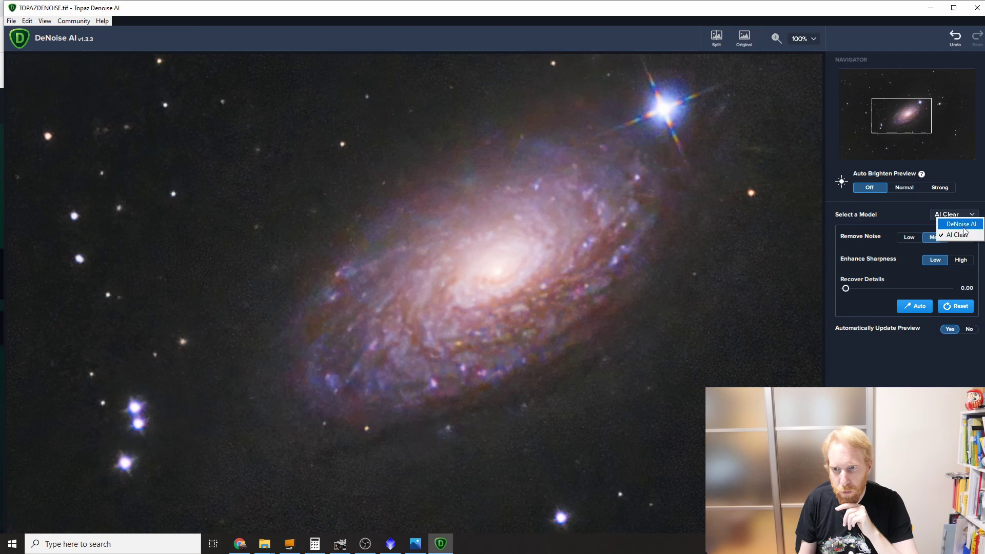
{"action": "left_click", "coordinate": [954, 234]}
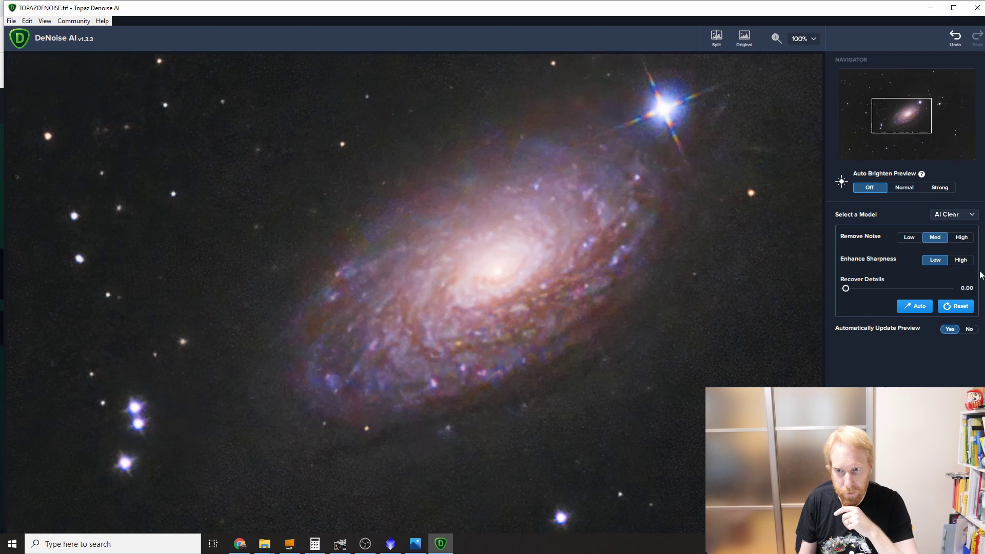
{"action": "left_click", "coordinate": [959, 239]}
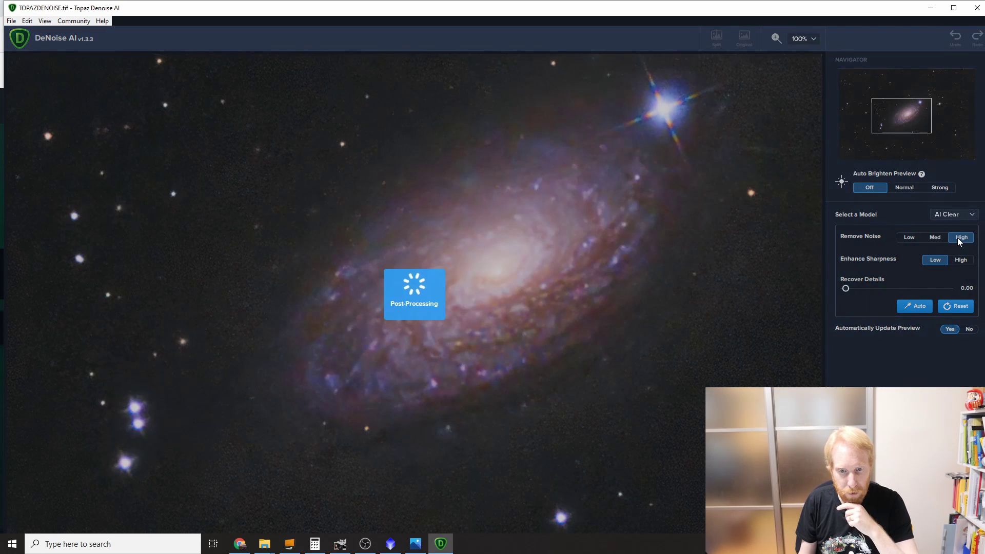
{"action": "left_click", "coordinate": [620, 319]}
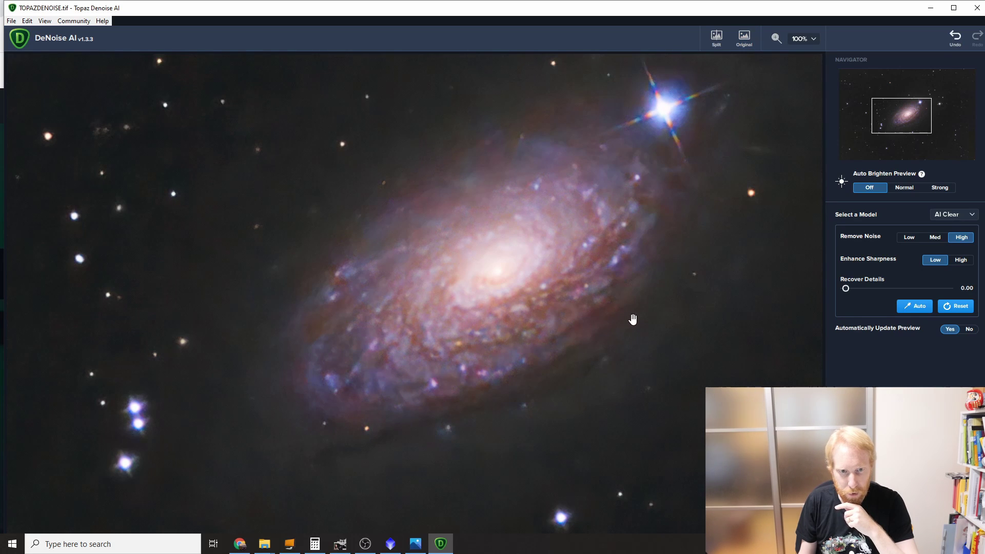
{"action": "left_click", "coordinate": [633, 319]}
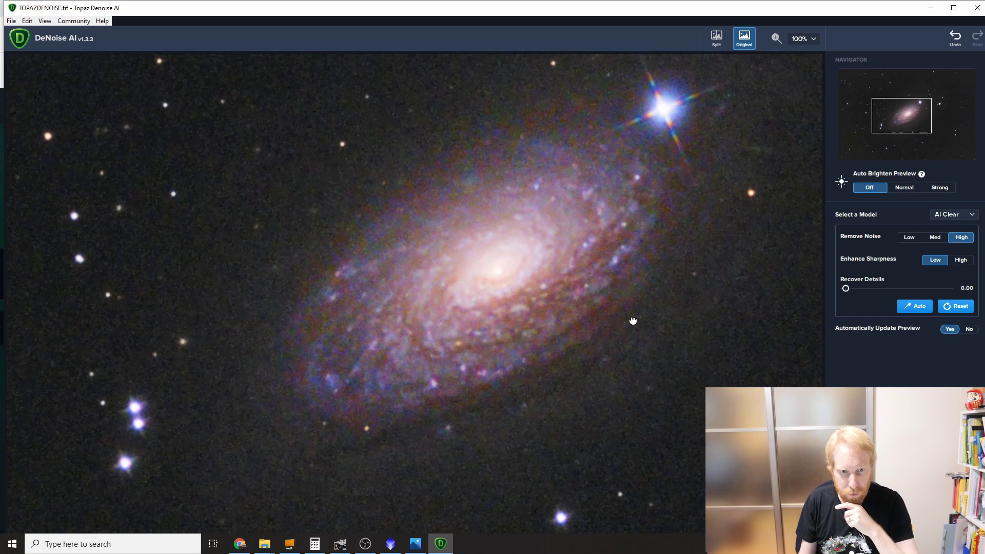
{"action": "left_click", "coordinate": [684, 370]}
{"action": "left_click_drag", "start_coordinate": [747, 420], "coordinate": [594, 365]}
{"action": "left_click", "coordinate": [513, 273]}
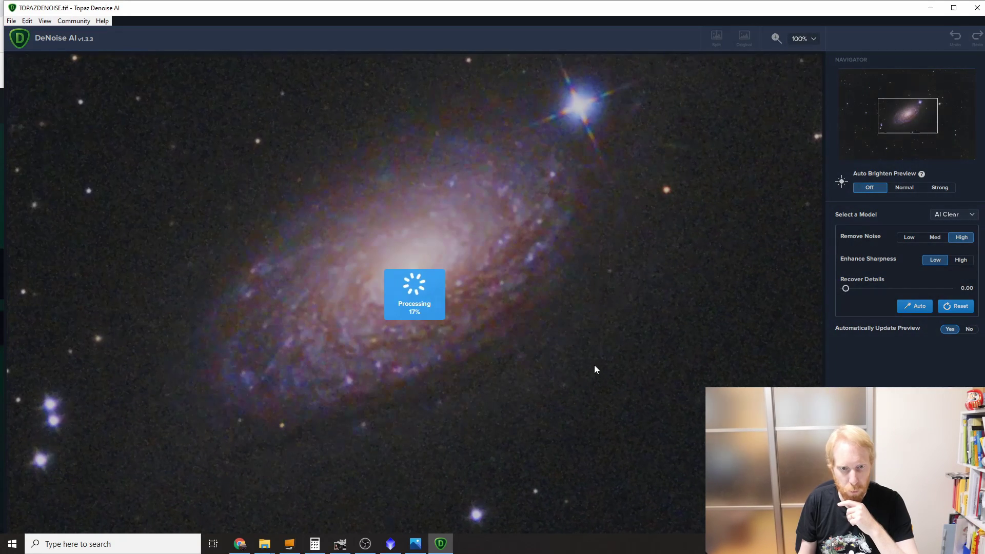
{"action": "left_click", "coordinate": [563, 340]}
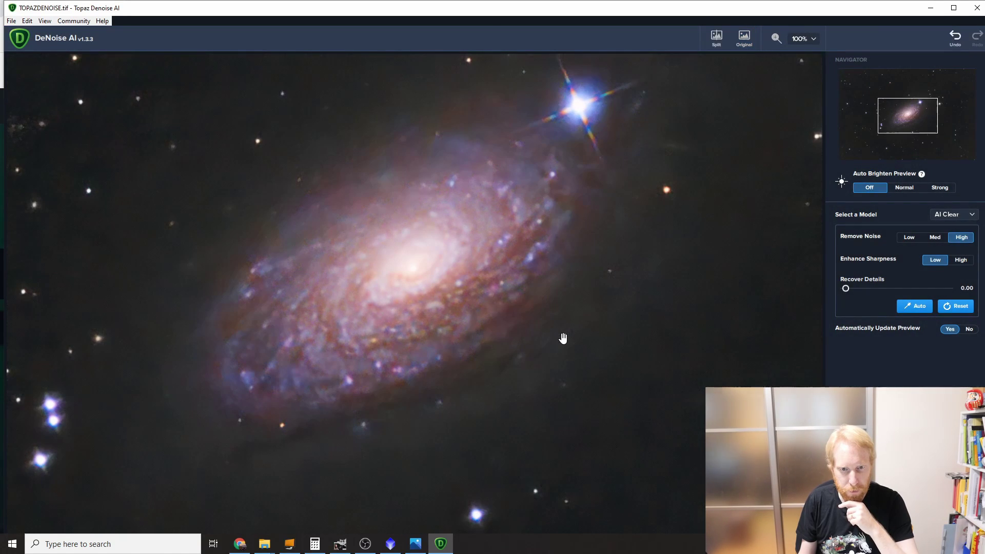
Adjust Recover Details and bring Remove Noise back down to Med
{"action": "left_click", "coordinate": [875, 293]}
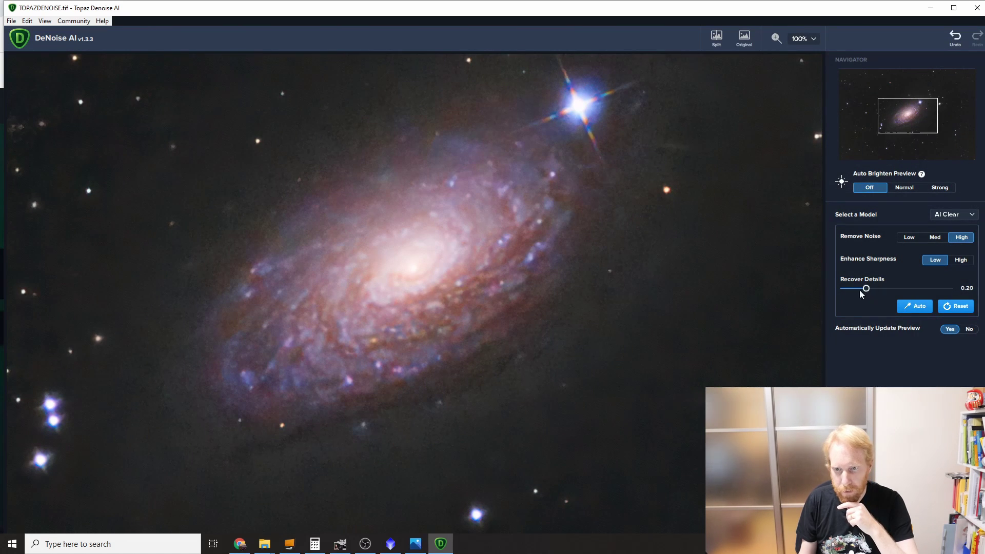
{"action": "left_click", "coordinate": [936, 238]}
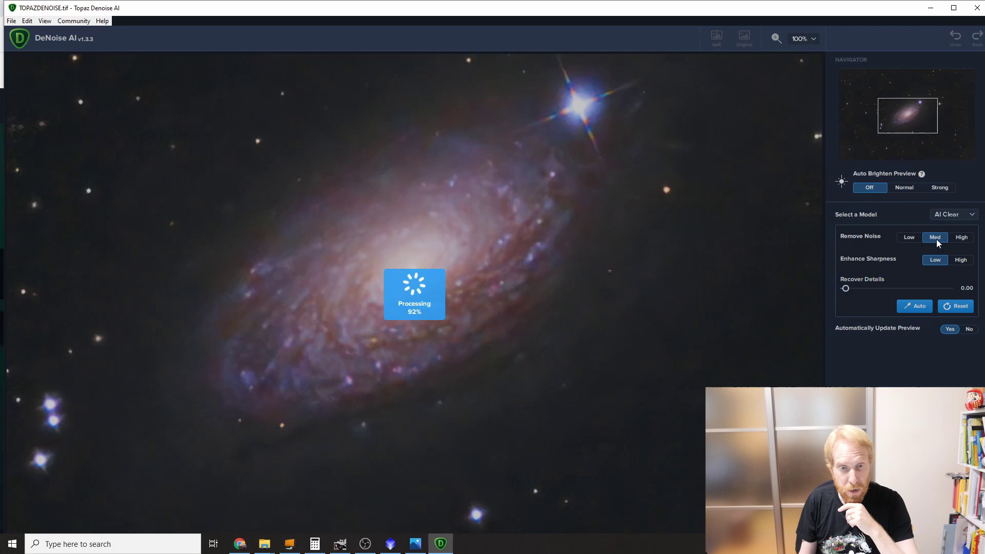
{"action": "left_click_drag", "start_coordinate": [554, 327], "coordinate": [634, 298]}
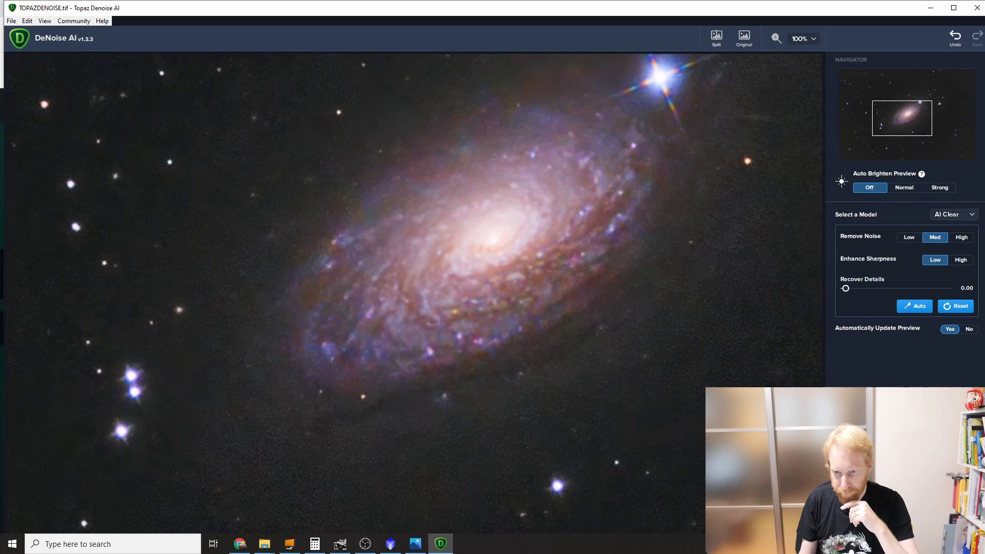
Save the denoised image as TOPAZDENOISE-AIClear.tif and close it
{"action": "key", "text": "ctrl+s"}
{"action": "left_click", "coordinate": [490, 262]}
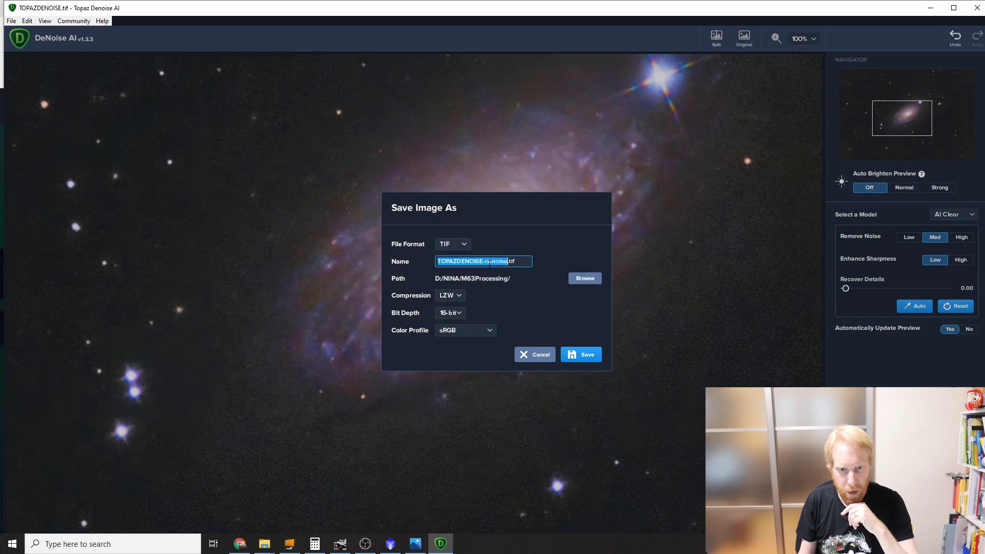
{"action": "mouse_move", "coordinate": [484, 263]}
{"action": "left_mouse_down"}
{"action": "mouse_move", "coordinate": [494, 263]}
{"action": "mouse_move", "coordinate": [486, 265]}
{"action": "left_mouse_up"}
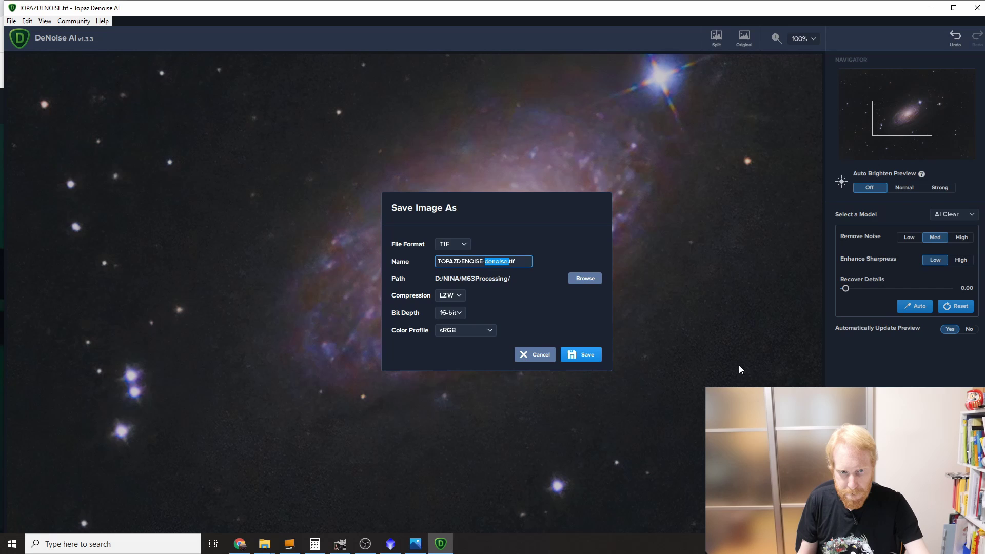
{"action": "type", "text": "AIClear"}
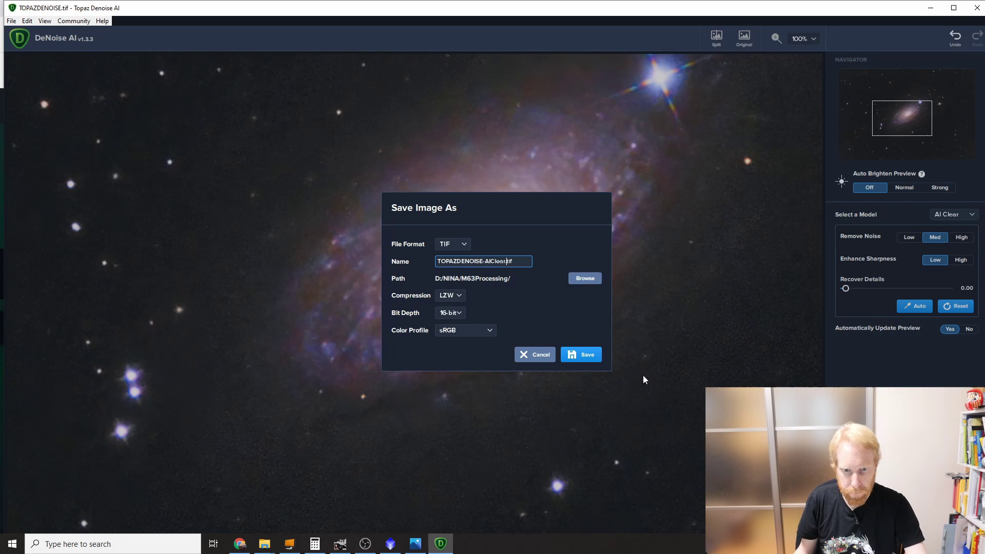
{"action": "left_click", "coordinate": [576, 354]}
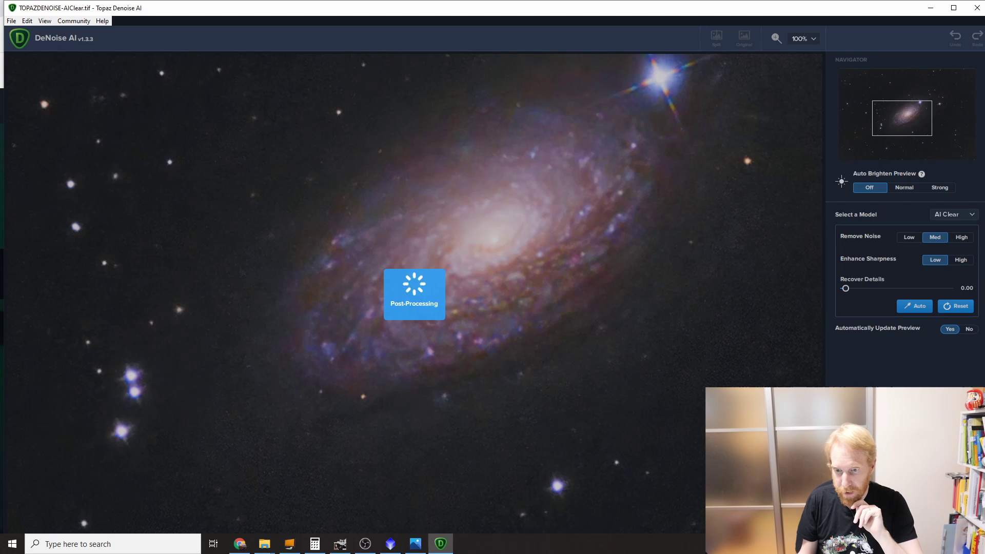
{"action": "key", "text": "ctrl+w"}
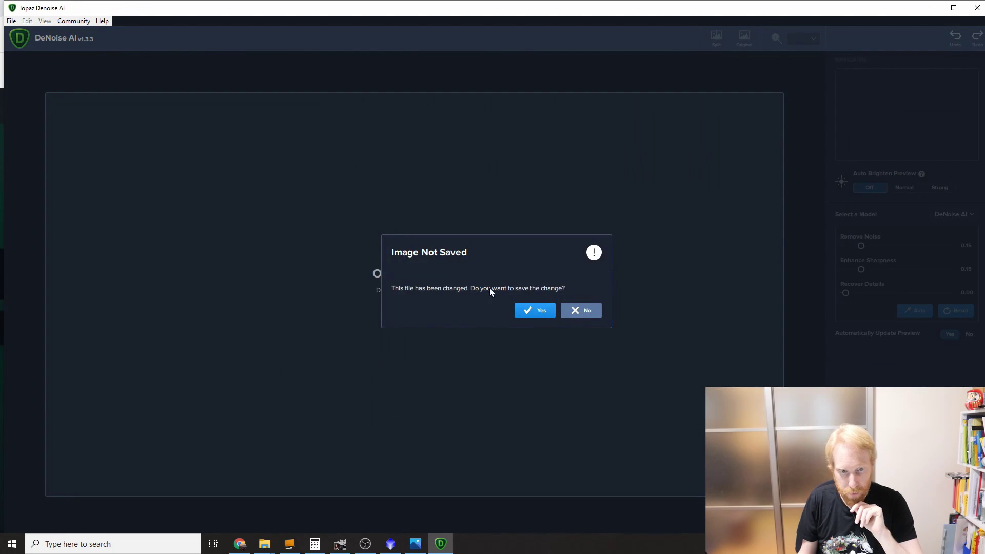
Discard further changes, then reopen TOPAZDENOISE-AIClear.tif in DeNoise AI framed on the galaxy
{"action": "left_click", "coordinate": [586, 313]}
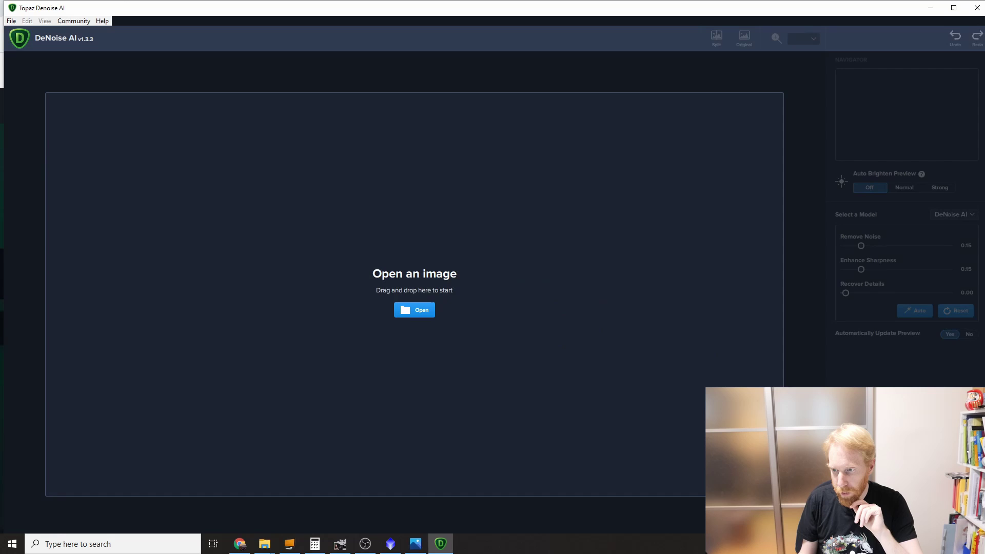
{"action": "key", "text": "super+e"}
{"action": "left_click_drag", "start_coordinate": [0, 287], "coordinate": [412, 288]}
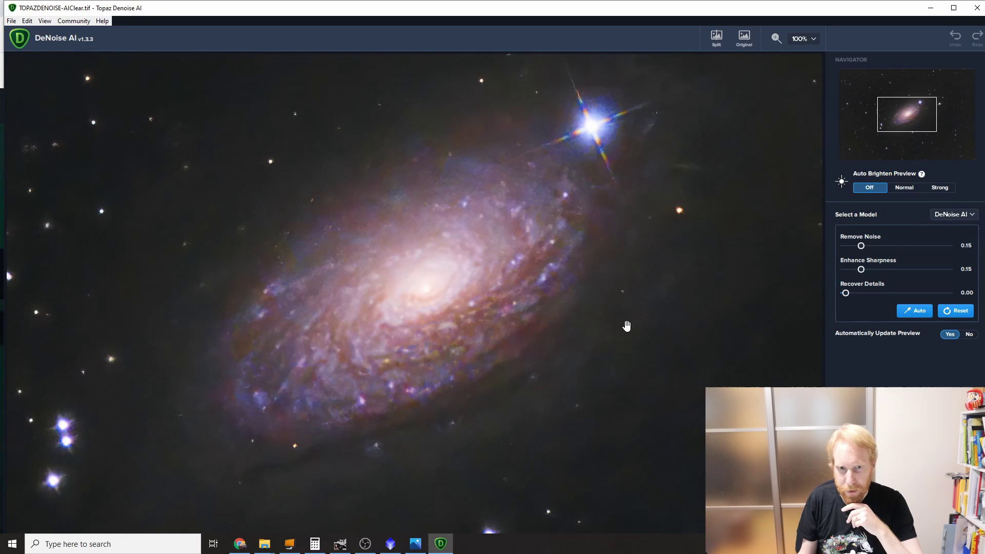
{"action": "left_click_drag", "start_coordinate": [588, 210], "coordinate": [665, 341]}
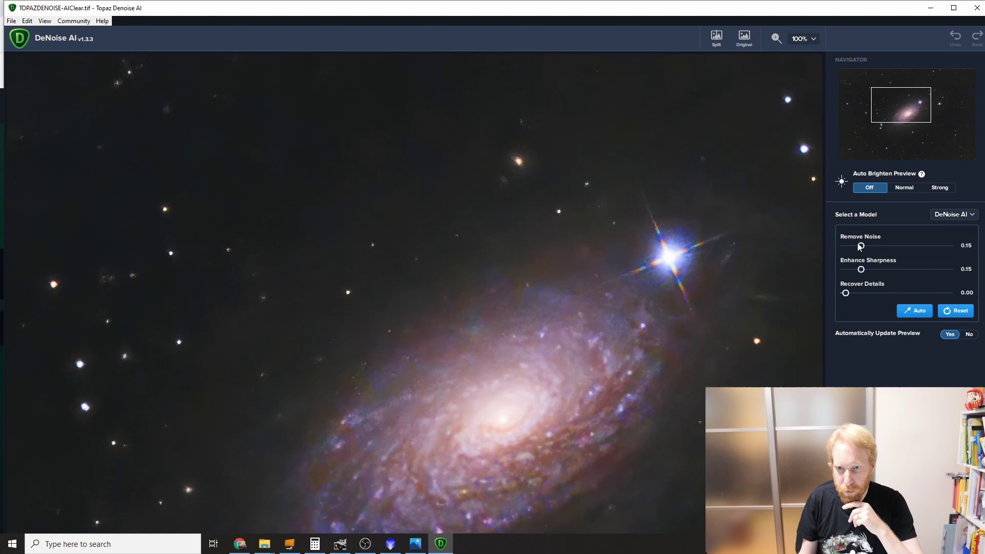
Lower noise removal to 0.04 and compare the galaxy core against the original
{"action": "left_click_drag", "start_coordinate": [856, 247], "coordinate": [849, 248]}
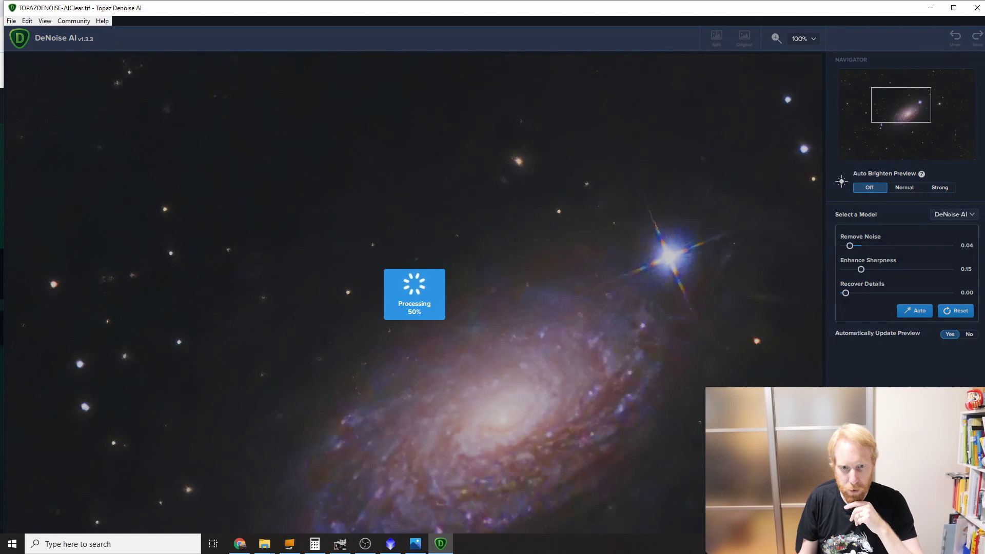
{"action": "left_click_drag", "start_coordinate": [728, 513], "coordinate": [650, 310]}
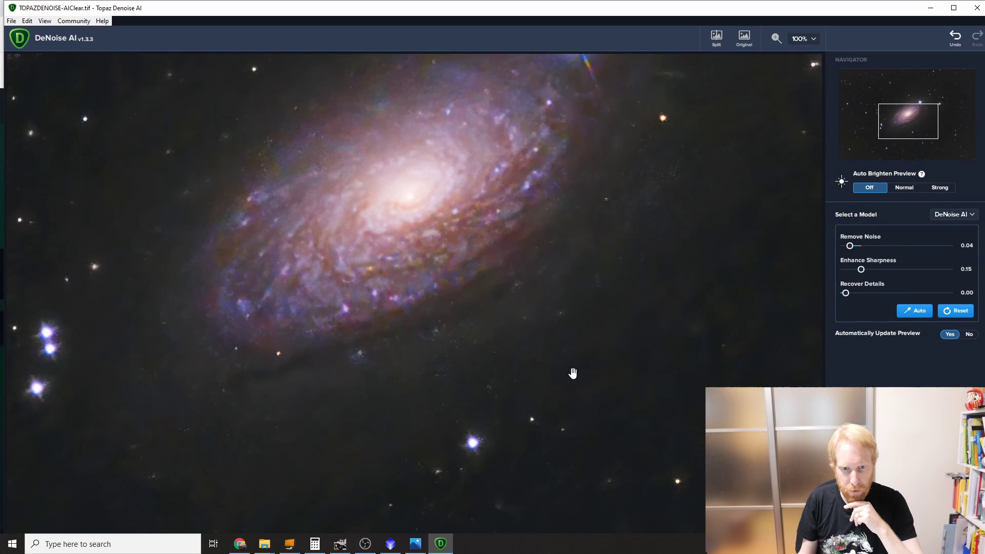
{"action": "left_click", "coordinate": [658, 338]}
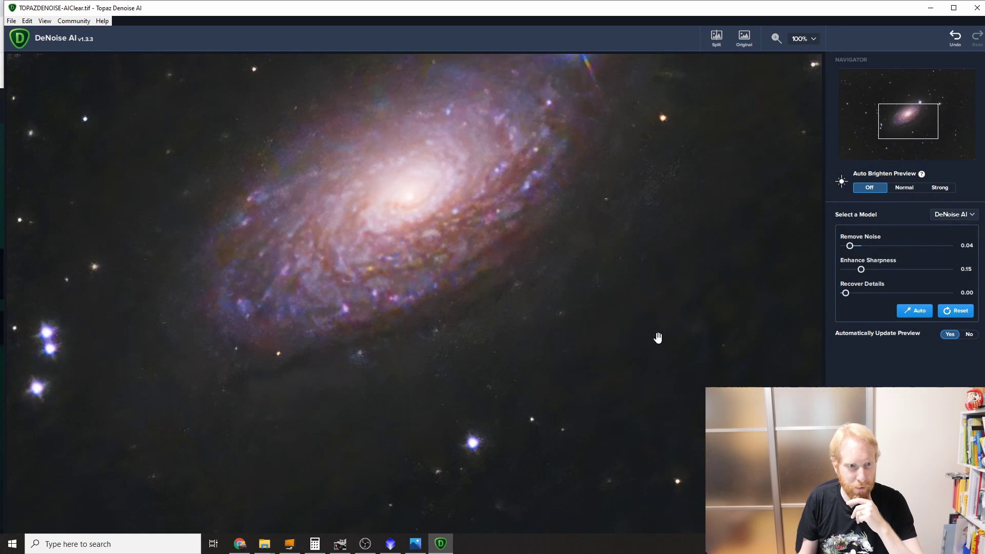
{"action": "left_click_drag", "start_coordinate": [652, 335], "coordinate": [627, 377]}
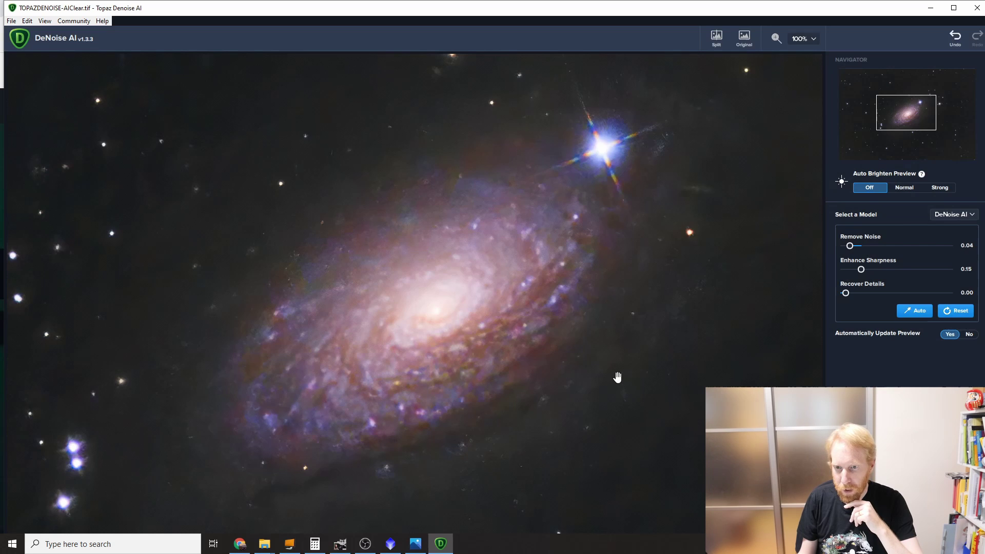
Apply Auto settings (noise 0.03, sharpening 0.51), compare with the original, then minimize DeNoise AI
{"action": "left_click", "coordinate": [916, 315]}
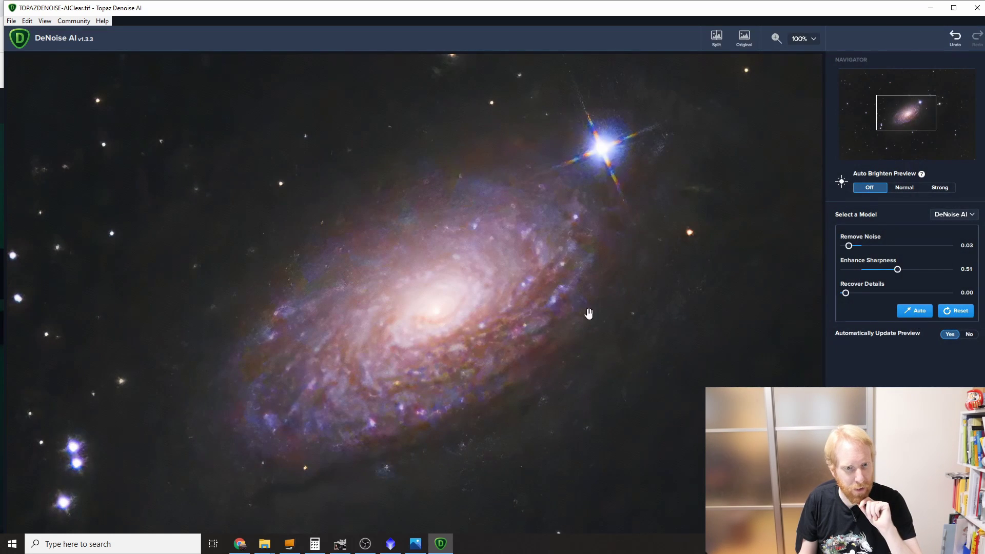
{"action": "left_click", "coordinate": [339, 267]}
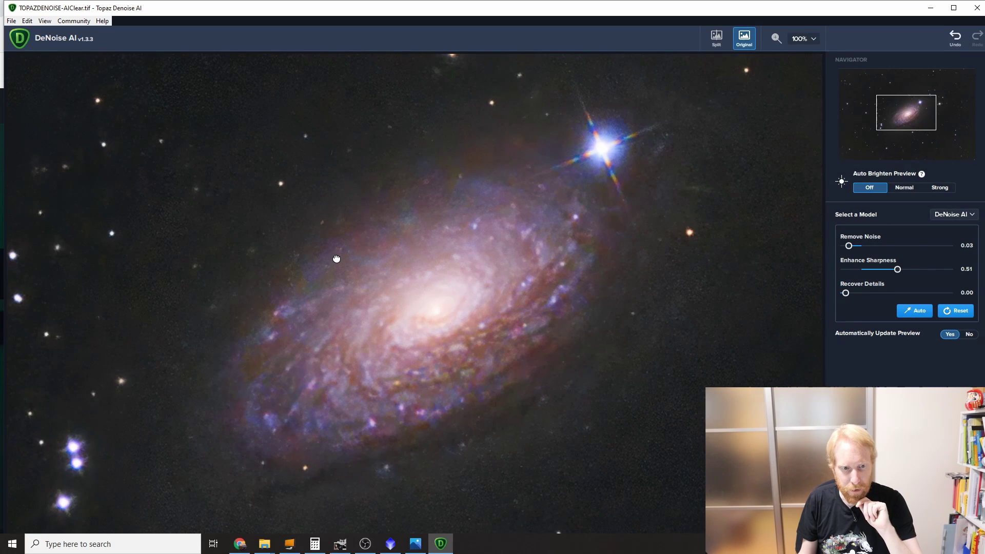
{"action": "left_click_drag", "start_coordinate": [230, 294], "coordinate": [352, 346]}
{"action": "left_click", "coordinate": [440, 333]}
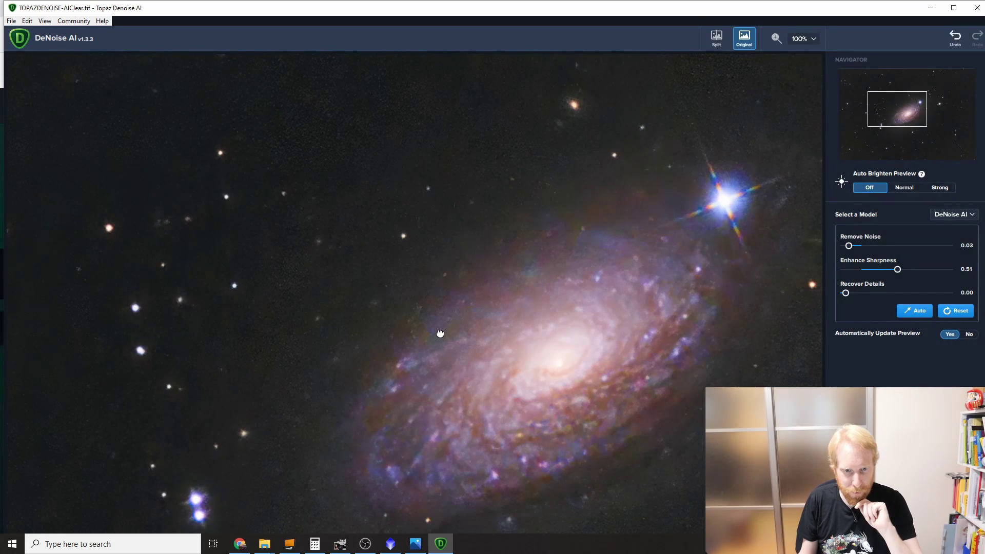
{"action": "left_click", "coordinate": [440, 333]}
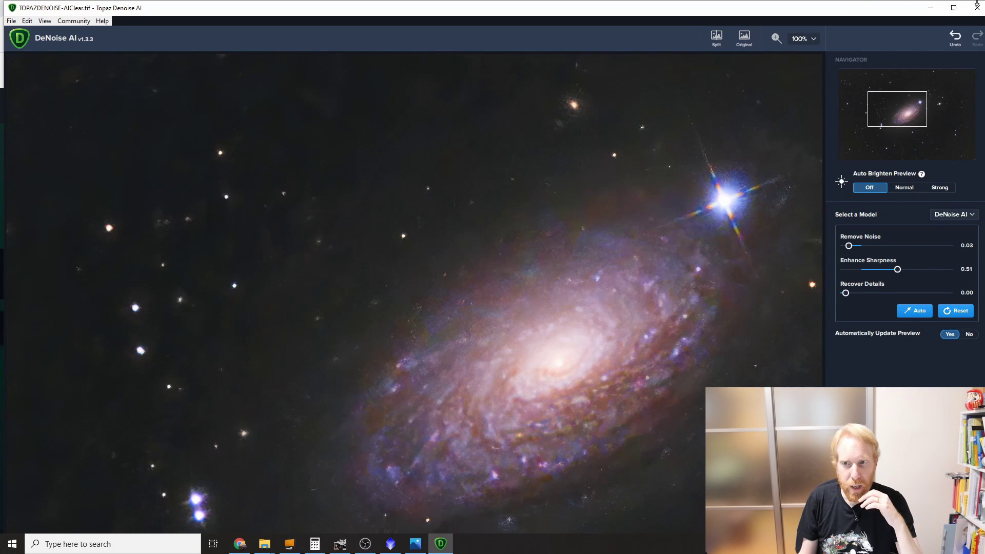
{"action": "left_click", "coordinate": [932, 11]}
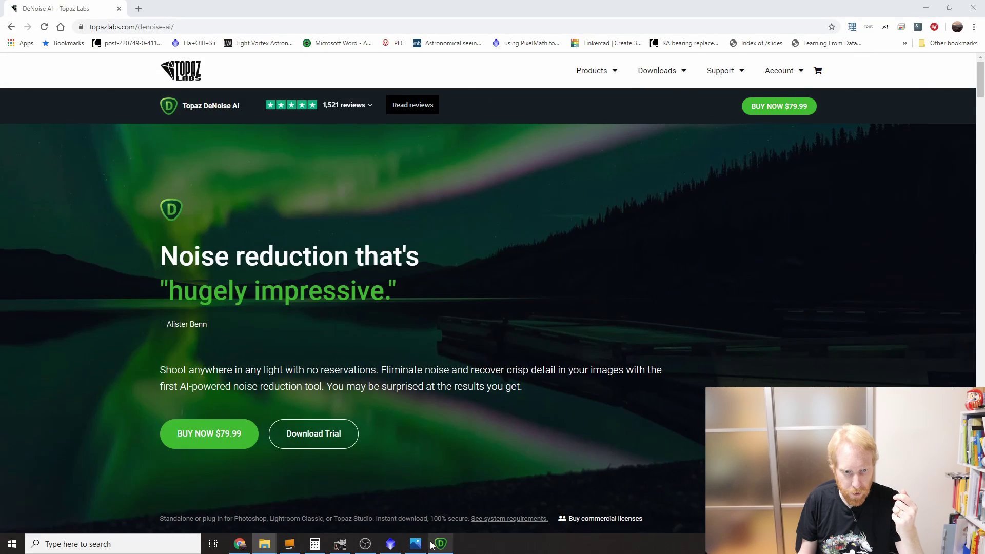
Open TOPAZDENOISE-AIClear.tif in PixInsight and place it beside the original TOPAZDENOISE image
{"action": "left_click", "coordinate": [391, 544]}
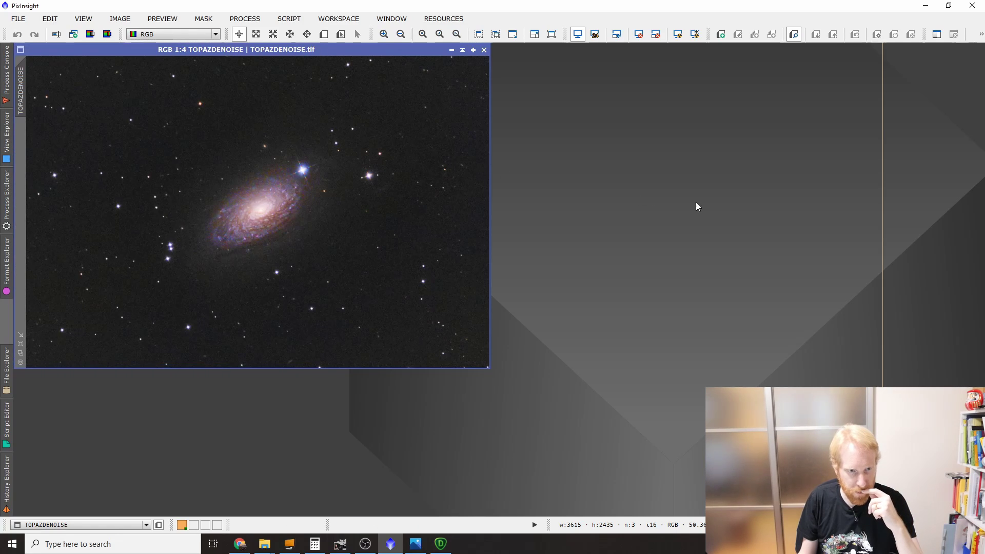
{"action": "key", "text": "super+e"}
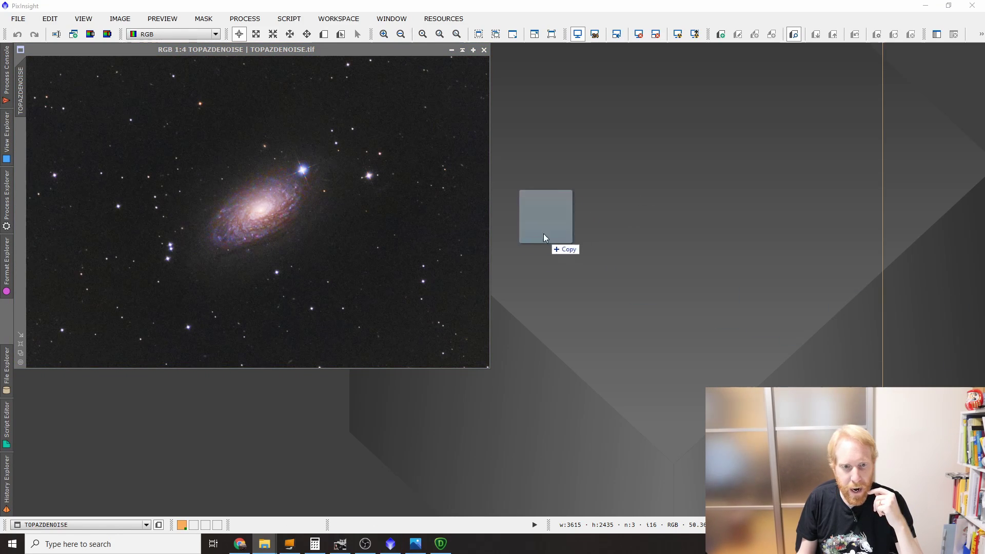
{"action": "left_click_drag", "start_coordinate": [546, 241], "coordinate": [604, 168]}
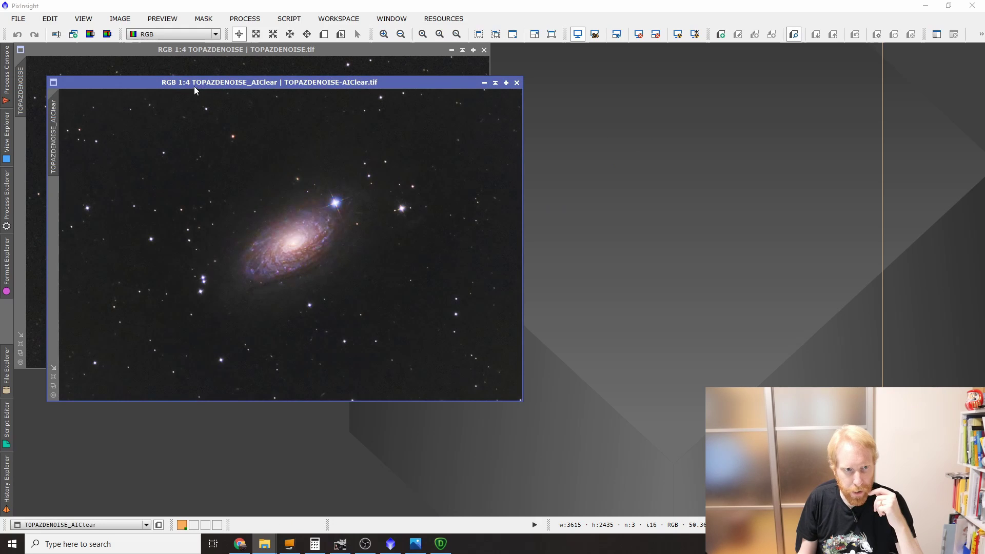
{"action": "left_click_drag", "start_coordinate": [196, 84], "coordinate": [636, 54]}
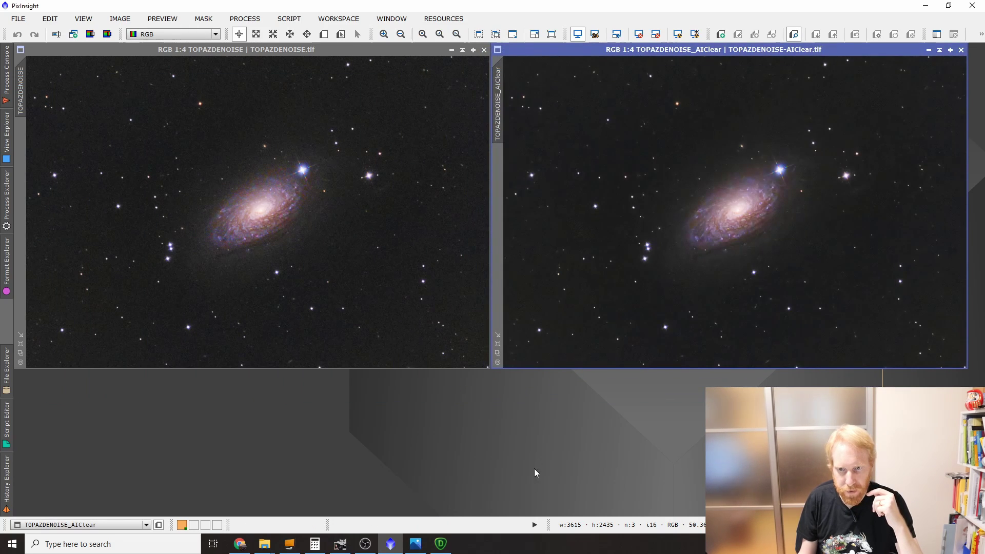
{"action": "scroll", "coordinate": [261, 207], "scroll_direction": "up", "scroll_amount": 2}
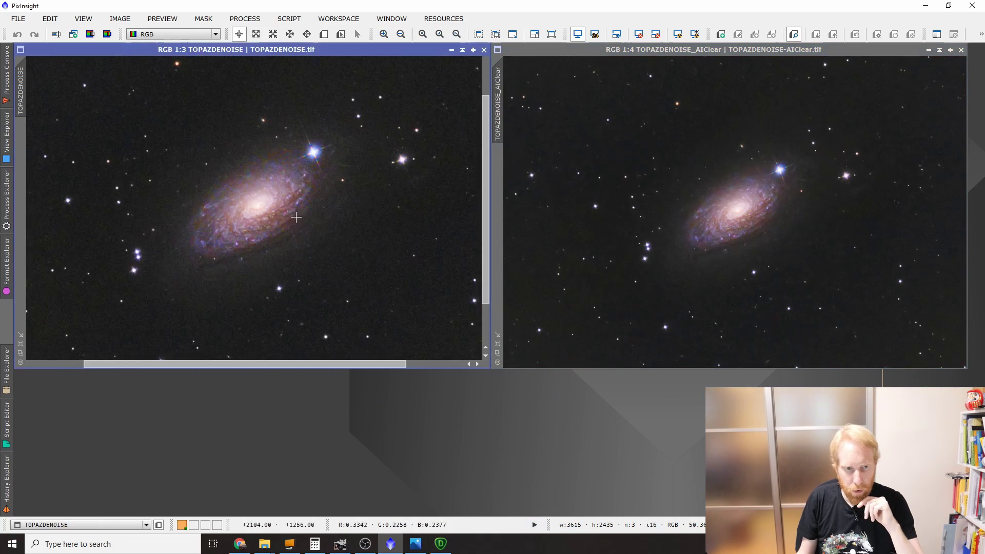
{"action": "scroll", "coordinate": [695, 226], "scroll_direction": "up", "scroll_amount": 2}
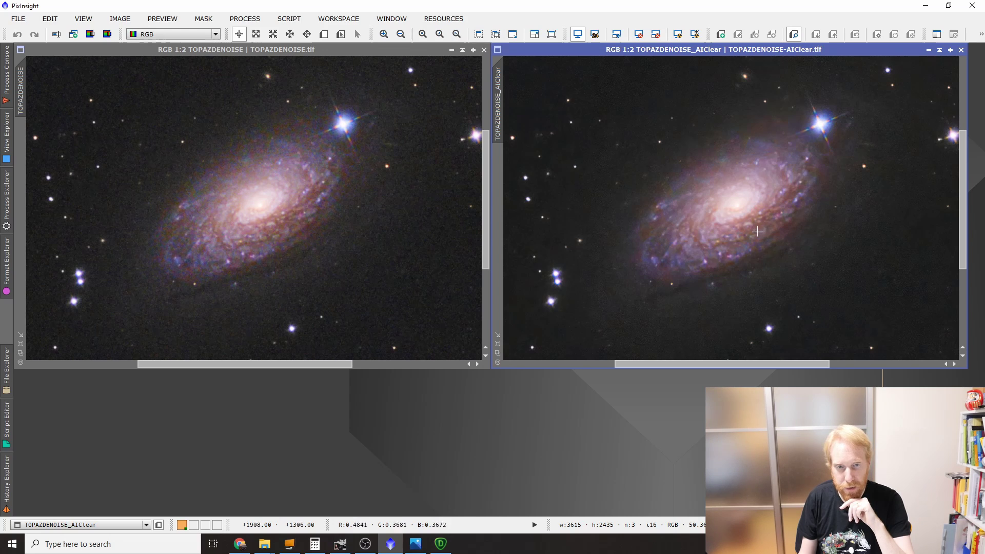
{"action": "scroll", "coordinate": [730, 222], "scroll_direction": "down", "scroll_amount": 1}
{"action": "scroll", "coordinate": [729, 222], "scroll_direction": "up", "scroll_amount": 2}
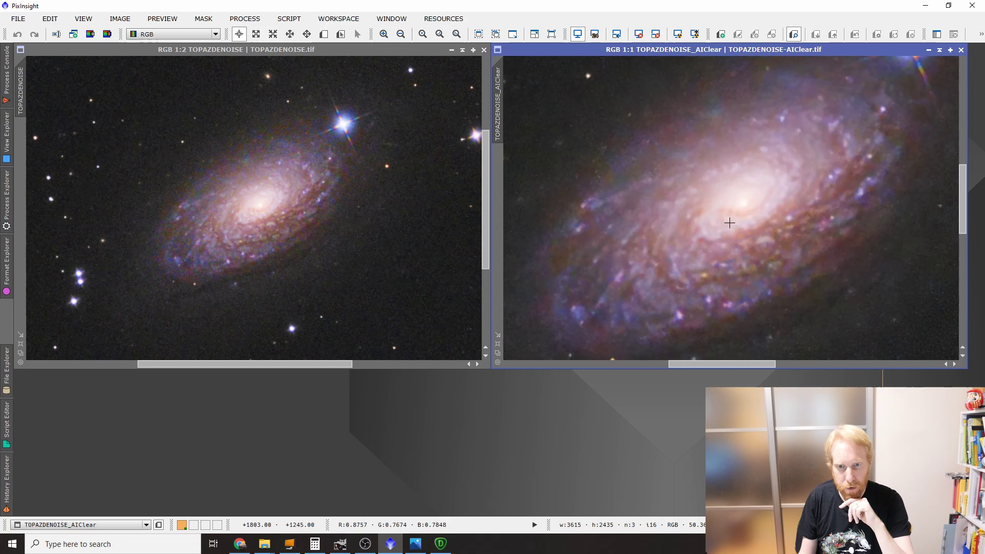
{"action": "scroll", "coordinate": [748, 264], "scroll_direction": "down", "scroll_amount": 3}
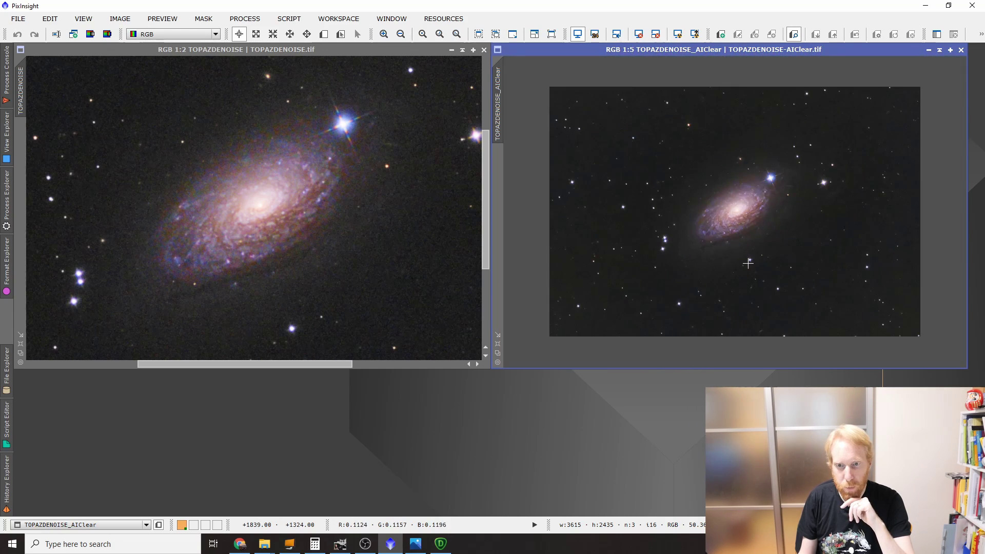
{"action": "scroll", "coordinate": [200, 271], "scroll_direction": "down", "scroll_amount": 2}
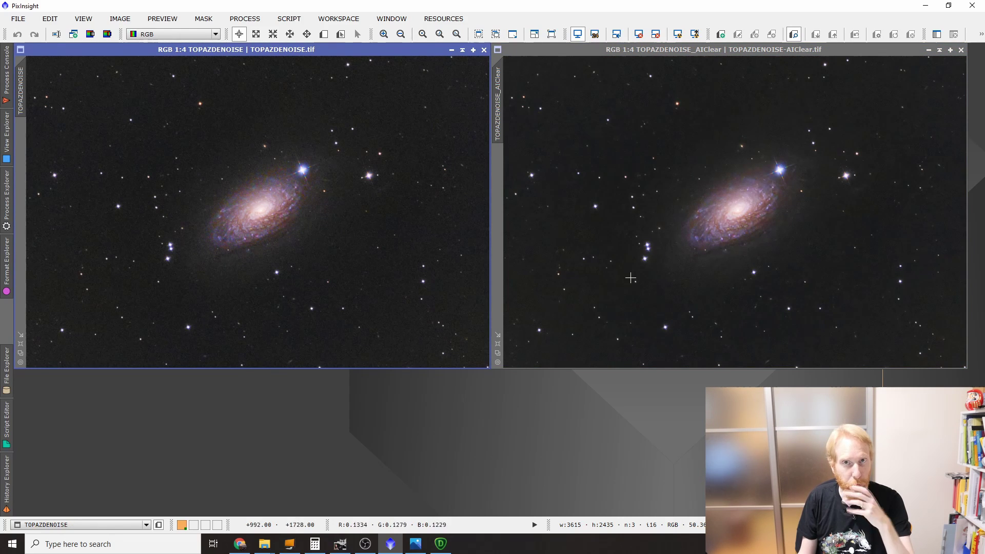
Minimize the original TOPAZDENOISE image and move the AI Clear image to the left
{"action": "left_click", "coordinate": [451, 50]}
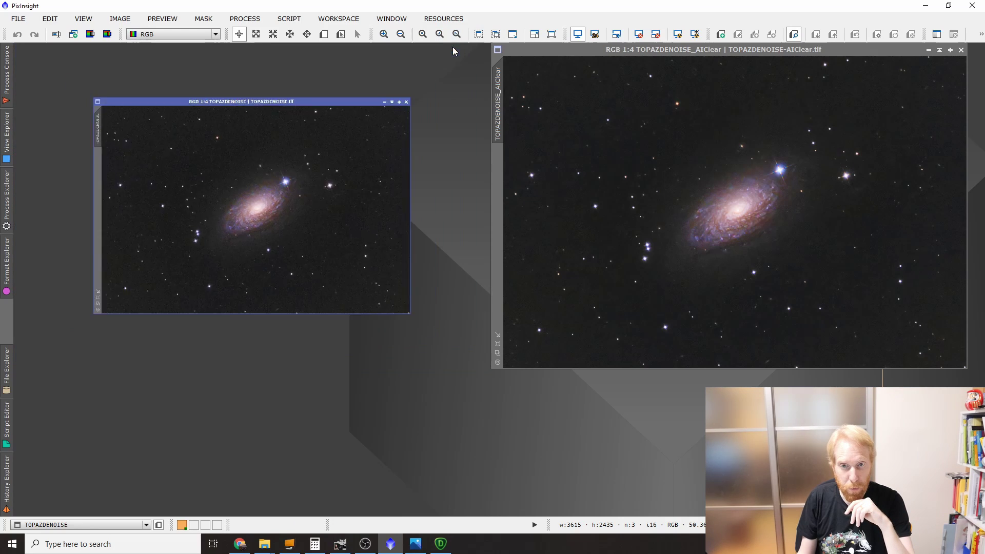
{"action": "left_click_drag", "start_coordinate": [674, 52], "coordinate": [211, 56]}
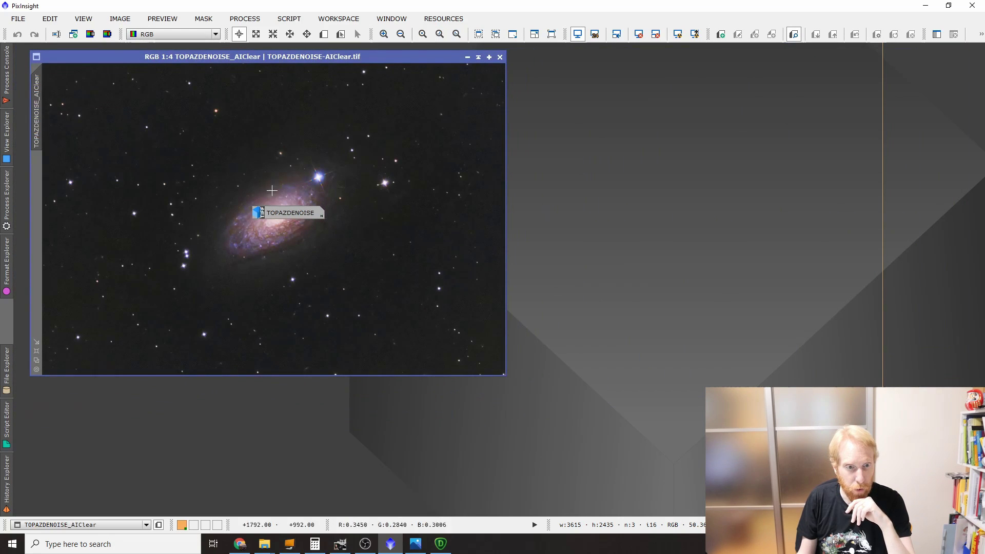
{"action": "left_click_drag", "start_coordinate": [282, 220], "coordinate": [794, 384]}
Open CurvesTransformation from the Process Explorer's full process list
{"action": "left_click", "coordinate": [9, 201]}
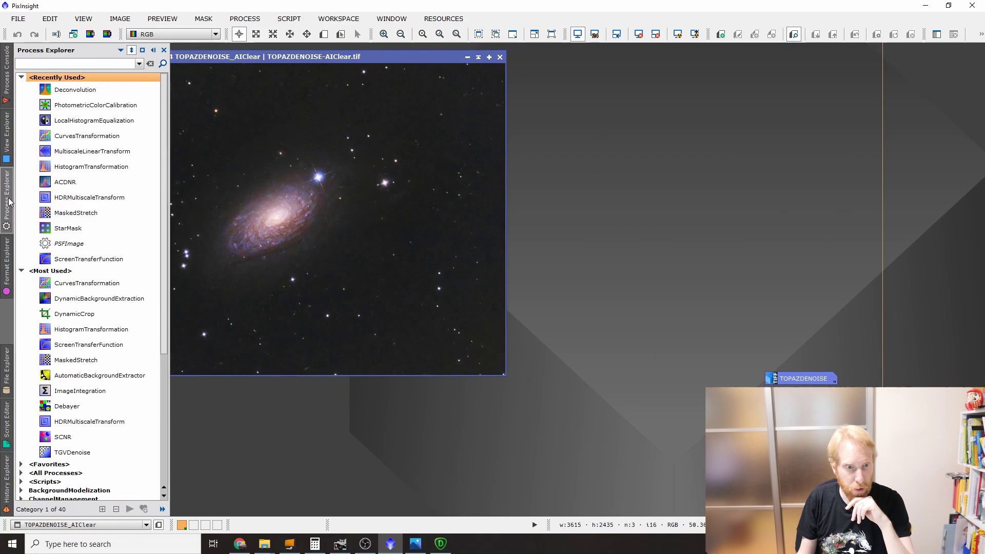
{"action": "scroll", "coordinate": [31, 267], "scroll_direction": "down", "scroll_amount": 2}
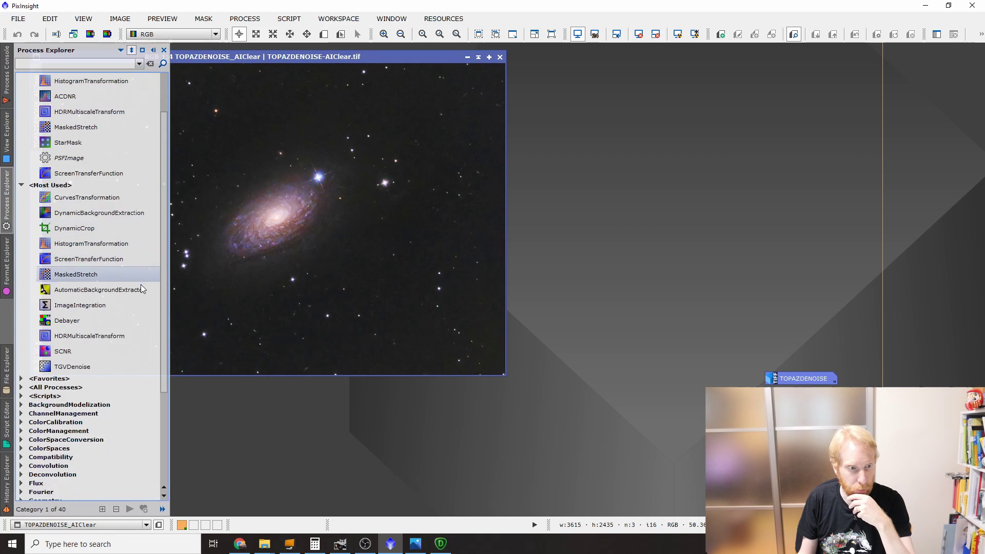
{"action": "left_click", "coordinate": [21, 388]}
{"action": "scroll", "coordinate": [114, 399], "scroll_direction": "down", "scroll_amount": 8}
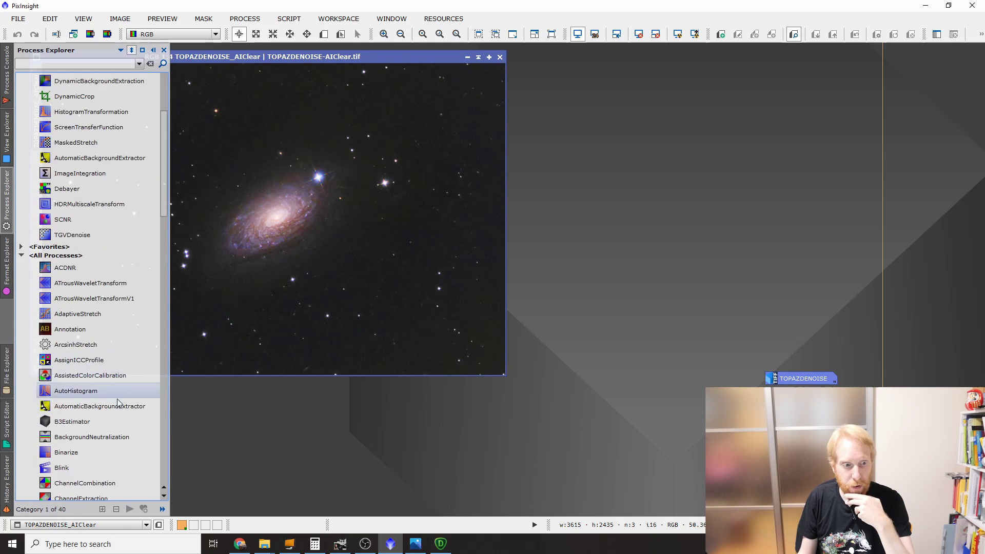
{"action": "scroll", "coordinate": [113, 399], "scroll_direction": "down", "scroll_amount": 1}
{"action": "double_click", "coordinate": [93, 435]}
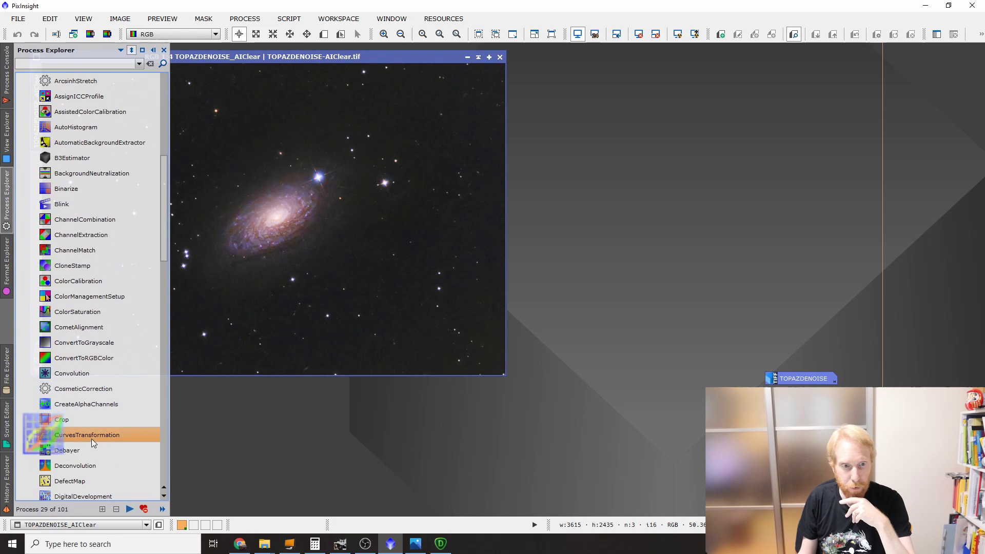
Enable Real-Time Preview, add an upper curve point and lower the shadow point to darken the background
{"action": "left_click", "coordinate": [548, 432]}
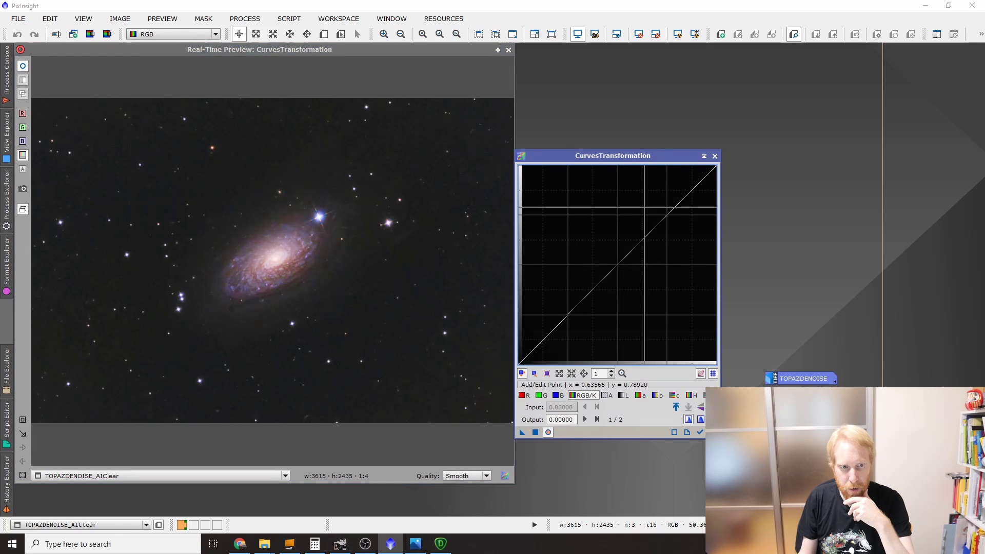
{"action": "left_click", "coordinate": [665, 213]}
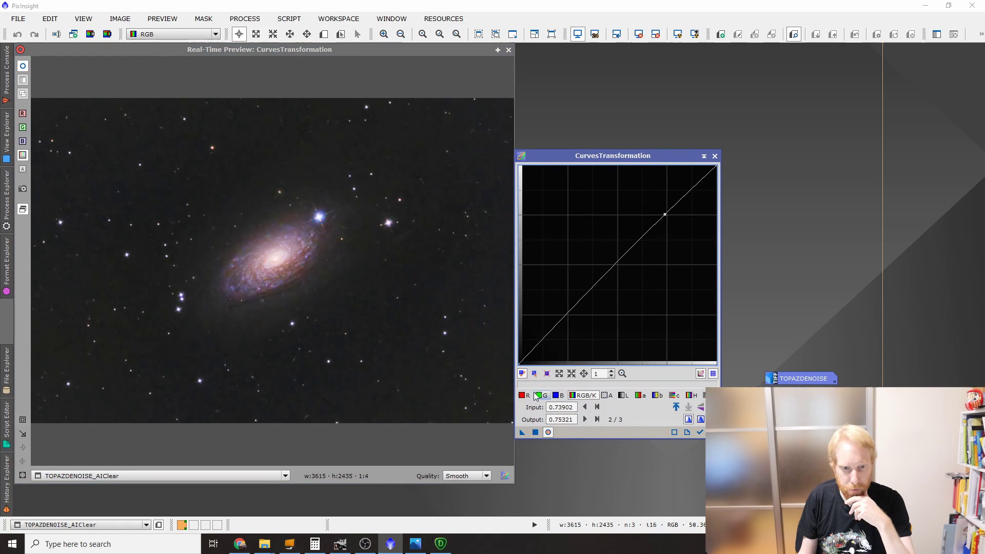
{"action": "left_click", "coordinate": [529, 354]}
{"action": "left_click_drag", "start_coordinate": [529, 354], "coordinate": [527, 358]}
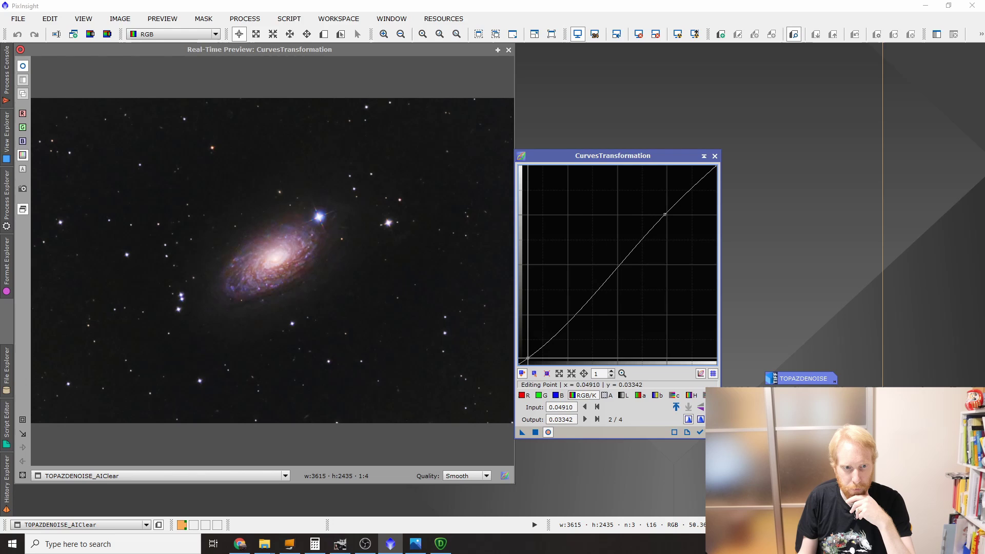
{"action": "left_click", "coordinate": [549, 432]}
{"action": "left_click", "coordinate": [549, 433]}
{"action": "left_click", "coordinate": [549, 432]}
{"action": "left_click", "coordinate": [549, 433]}
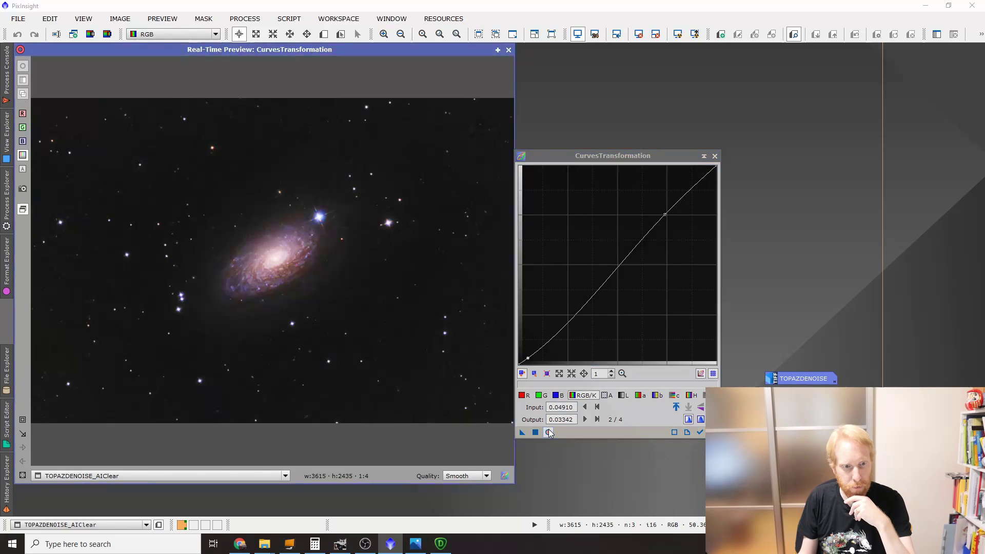
{"action": "left_click", "coordinate": [549, 432]}
Raise the saturation curve midpoint and slightly lift the chroma curve
{"action": "left_click", "coordinate": [704, 395]}
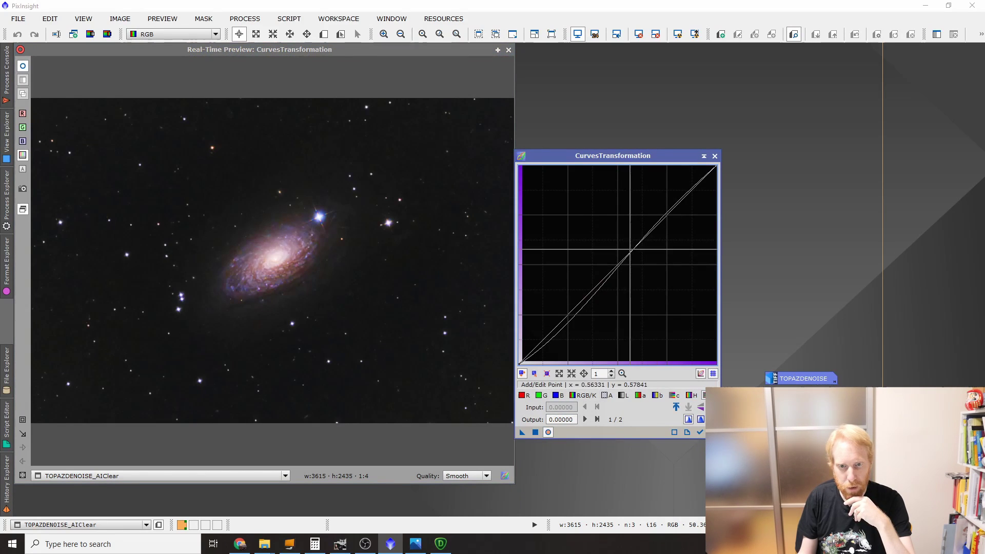
{"action": "mouse_move", "coordinate": [621, 259]}
{"action": "left_mouse_down"}
{"action": "mouse_move", "coordinate": [621, 245]}
{"action": "mouse_move", "coordinate": [613, 263]}
{"action": "left_mouse_up"}
{"action": "left_click", "coordinate": [674, 395]}
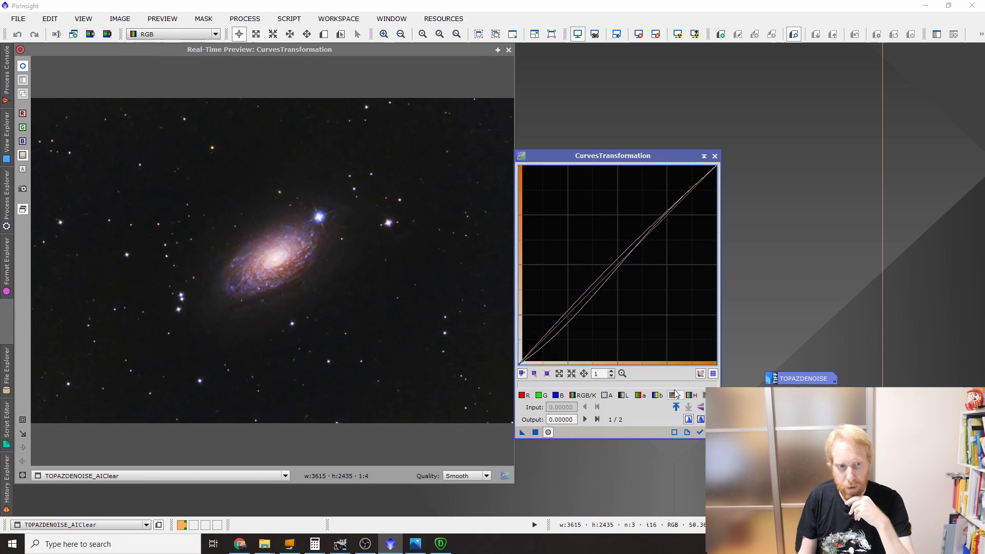
{"action": "left_click_drag", "start_coordinate": [610, 272], "coordinate": [617, 263]}
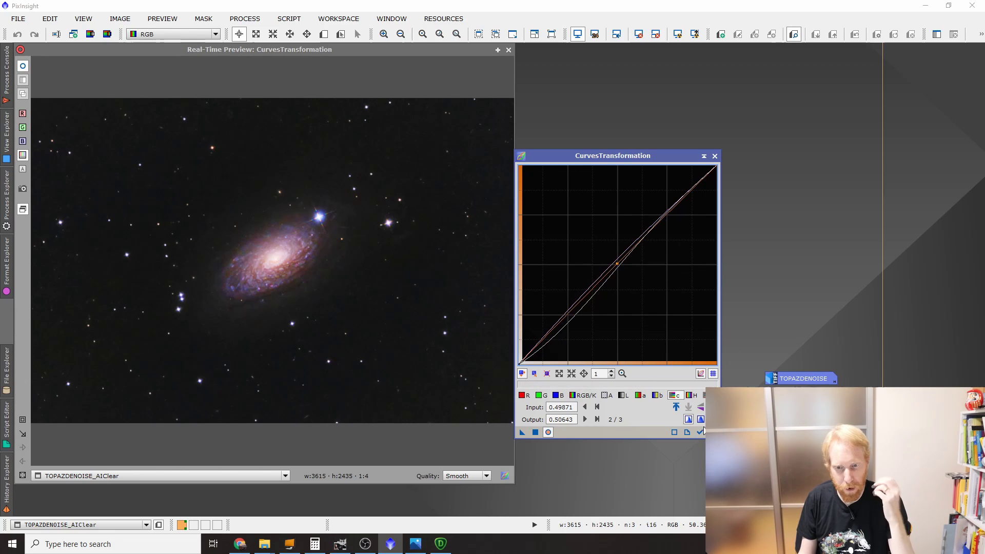
Add points to the RGB/K curve, upper point reaching output 0.76607, and check the preview
{"action": "left_click", "coordinate": [586, 396]}
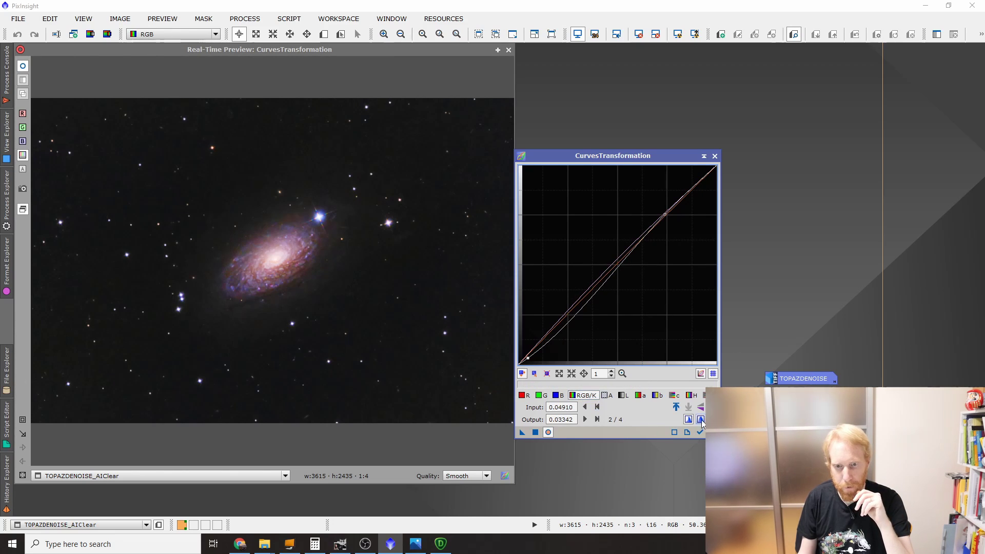
{"action": "left_click", "coordinate": [536, 349]}
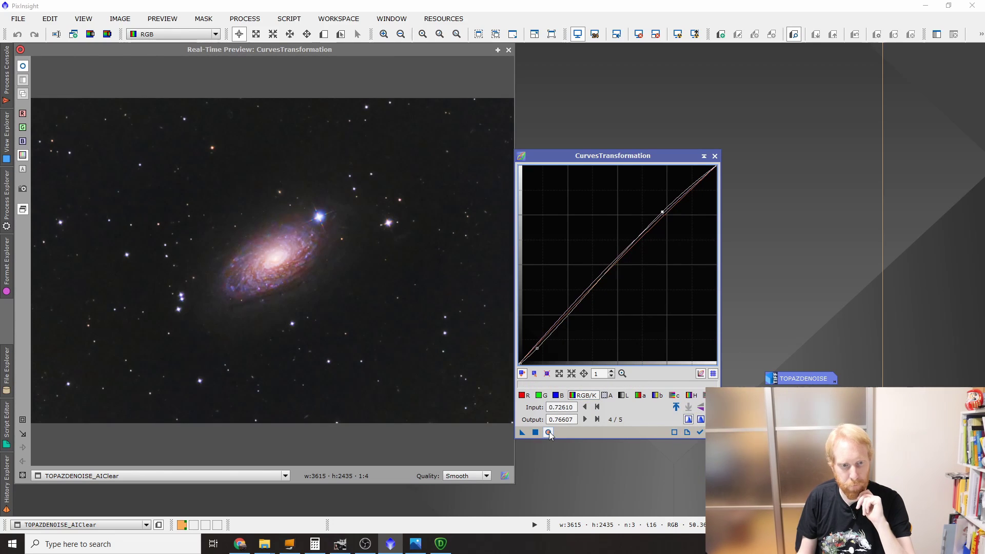
{"action": "left_click", "coordinate": [590, 281]}
{"action": "left_click", "coordinate": [662, 210]}
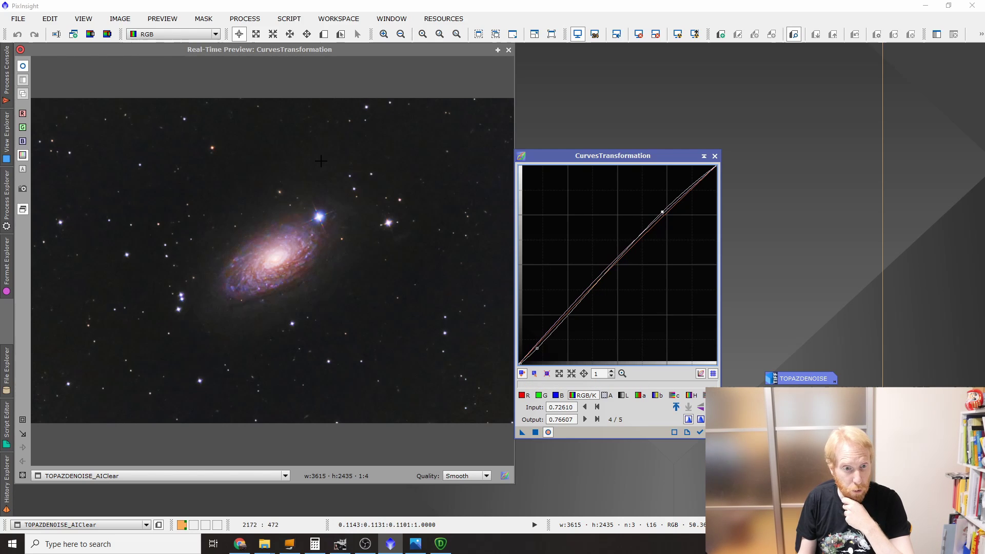
{"action": "left_click", "coordinate": [549, 432]}
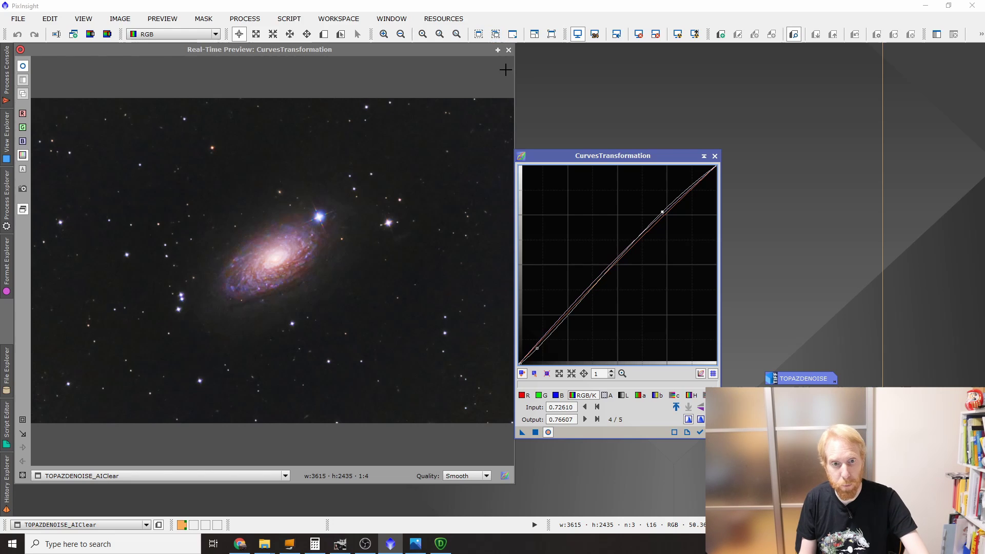
Close the Real-Time Preview and apply the curves to the AI Clear image, moving it right
{"action": "left_click", "coordinate": [508, 50]}
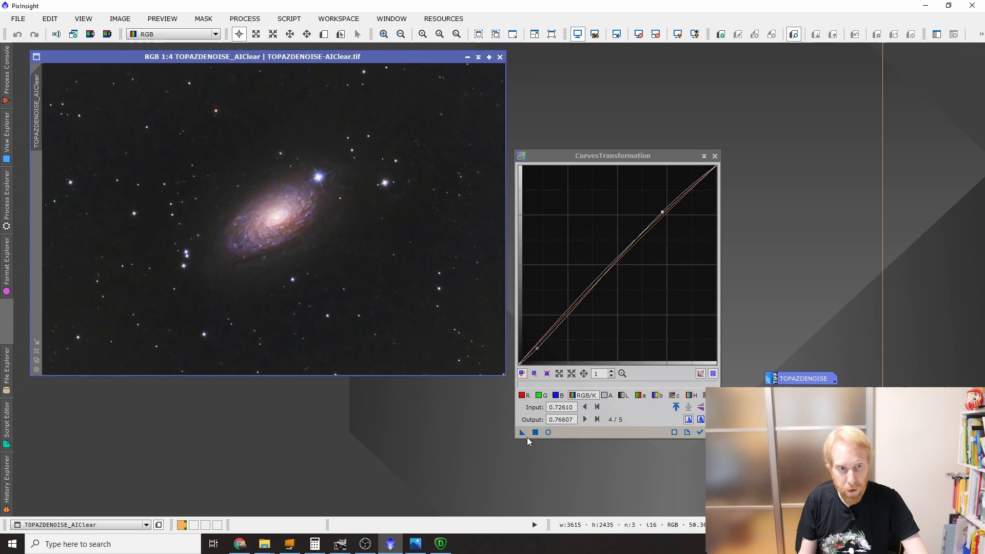
{"action": "left_click_drag", "start_coordinate": [521, 433], "coordinate": [313, 231]}
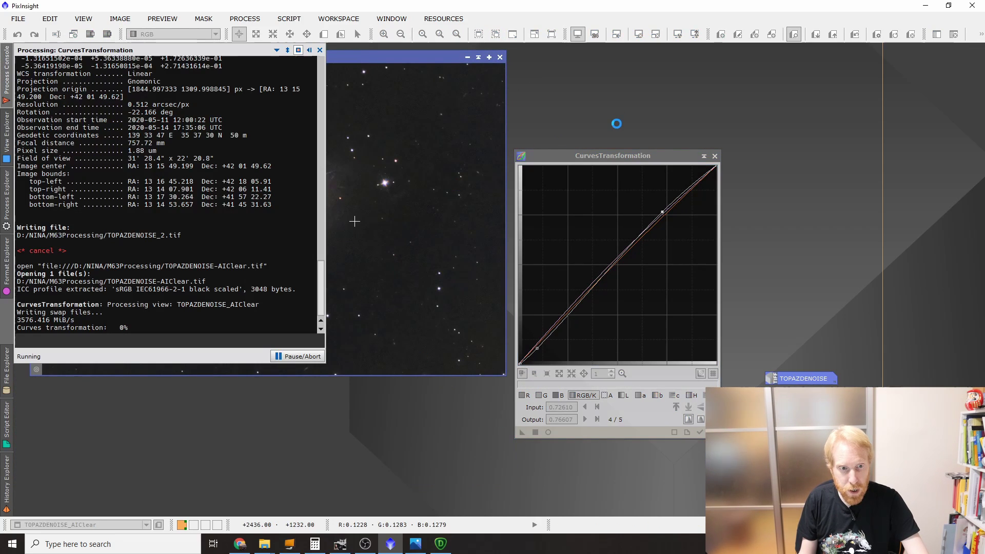
{"action": "left_click_drag", "start_coordinate": [375, 60], "coordinate": [788, 55]}
Restore the original TOPAZDENOISE image and apply the same curves to it
{"action": "double_click", "coordinate": [814, 381]}
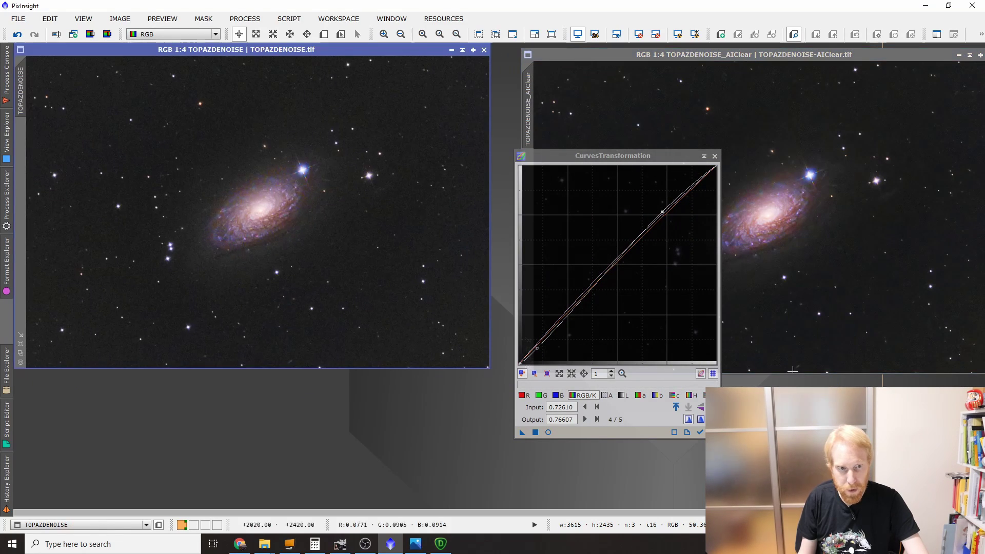
{"action": "left_click_drag", "start_coordinate": [522, 434], "coordinate": [425, 192]}
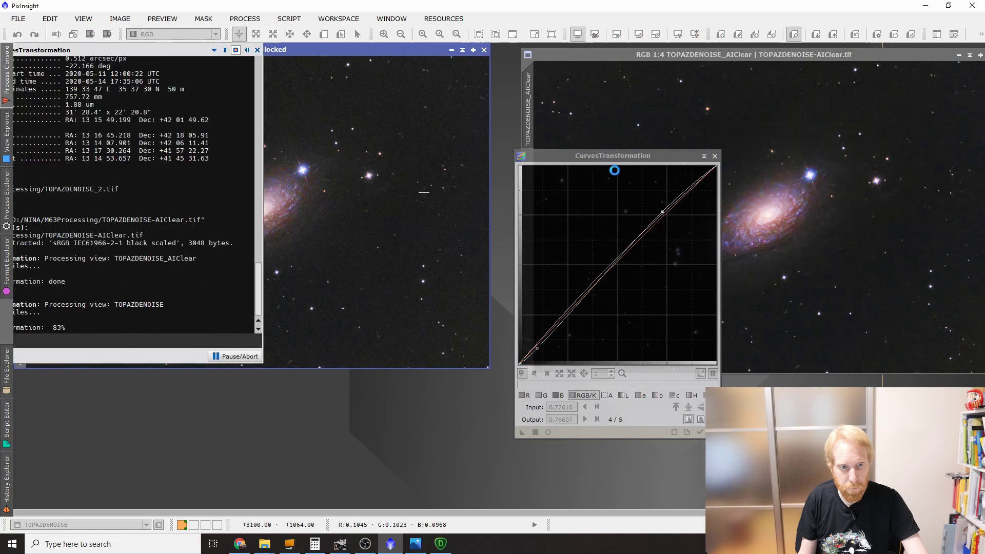
{"action": "left_click_drag", "start_coordinate": [585, 163], "coordinate": [549, 466]}
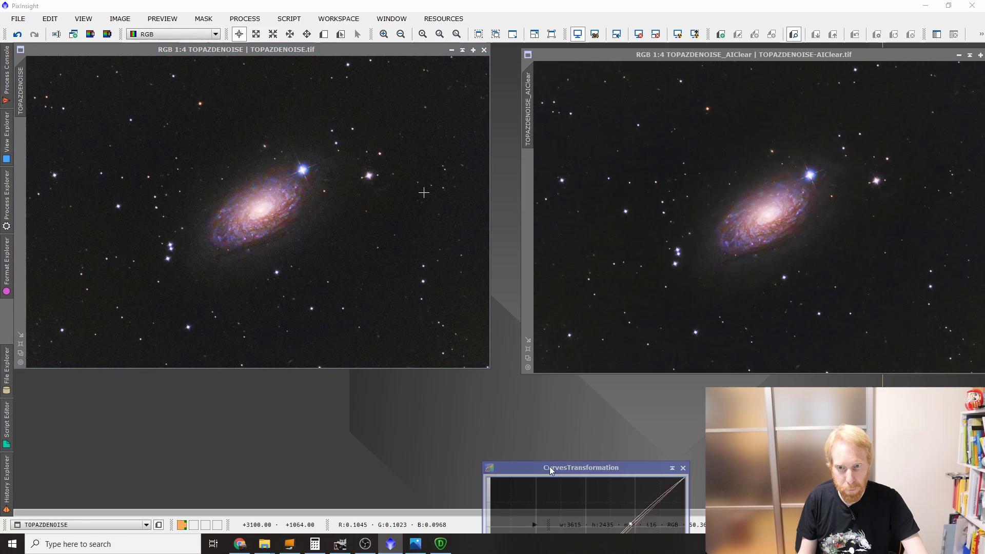
Place the AI Clear image directly beside the original and zoom in and out to compare
{"action": "left_click_drag", "start_coordinate": [749, 57], "coordinate": [719, 52]}
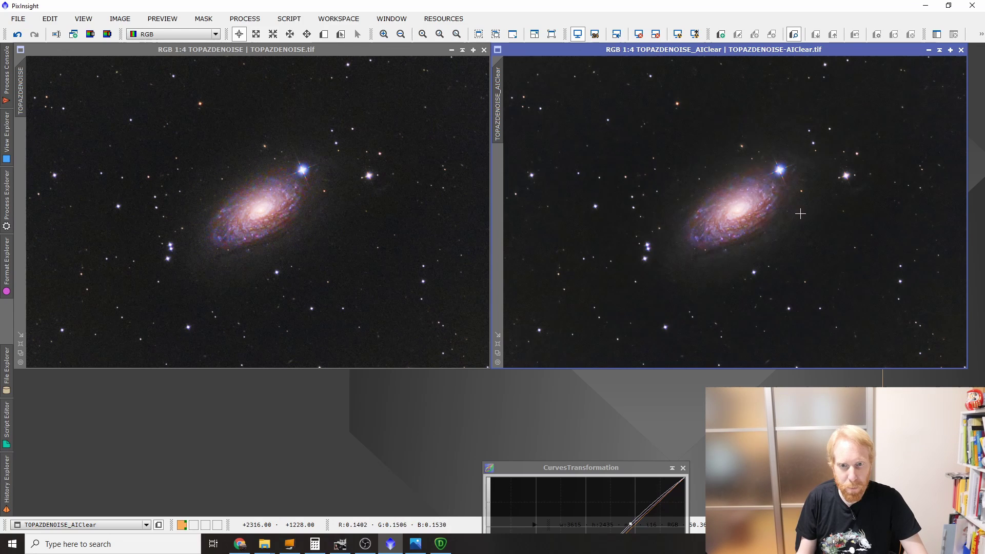
{"action": "scroll", "coordinate": [799, 211], "scroll_direction": "up", "scroll_amount": 3}
{"action": "scroll", "coordinate": [828, 246], "scroll_direction": "down", "scroll_amount": 1}
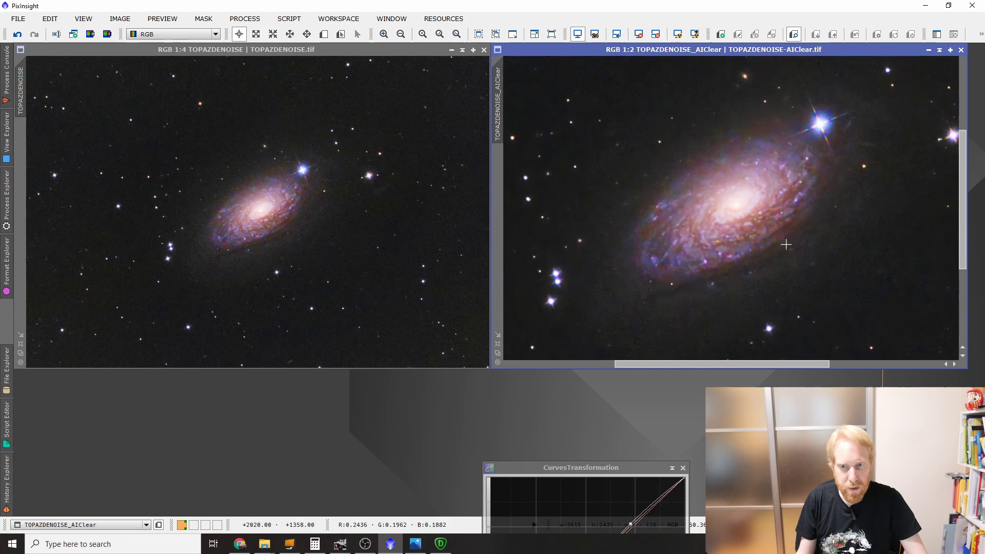
{"action": "scroll", "coordinate": [276, 242], "scroll_direction": "up", "scroll_amount": 2}
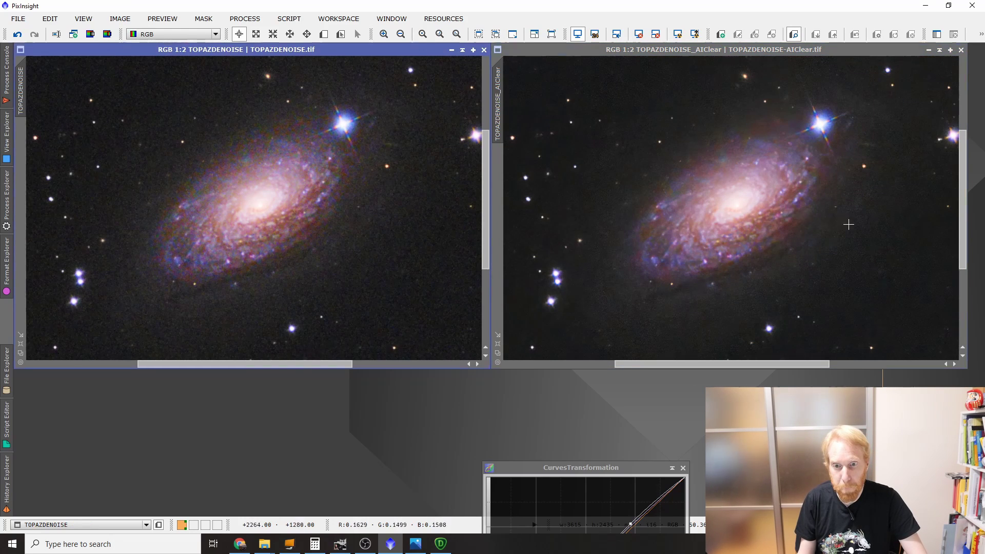
{"action": "scroll", "coordinate": [856, 212], "scroll_direction": "down", "scroll_amount": 1}
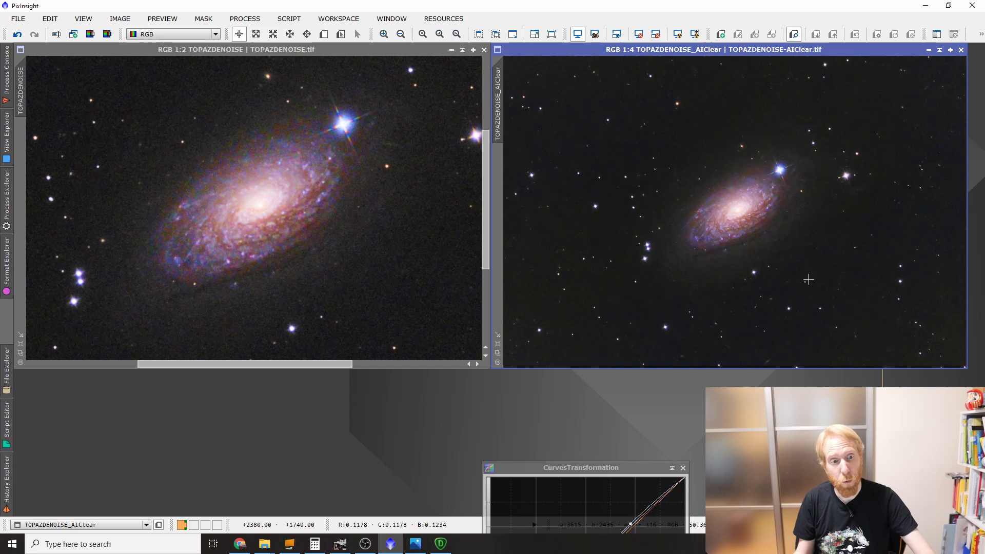
{"action": "scroll", "coordinate": [284, 222], "scroll_direction": "down", "scroll_amount": 2}
{"action": "scroll", "coordinate": [727, 308], "scroll_direction": "up", "scroll_amount": 2}
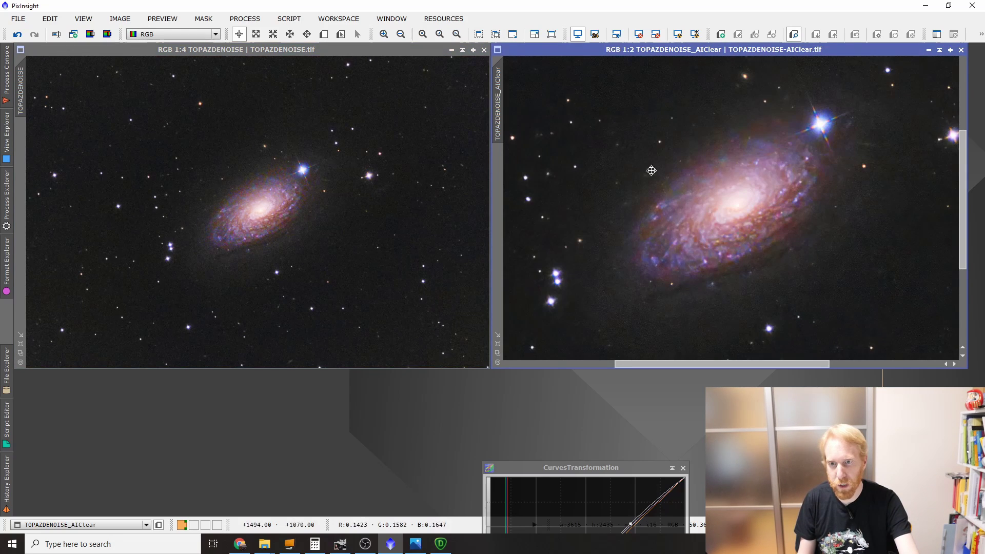
{"action": "scroll", "coordinate": [840, 281], "scroll_direction": "down", "scroll_amount": 2}
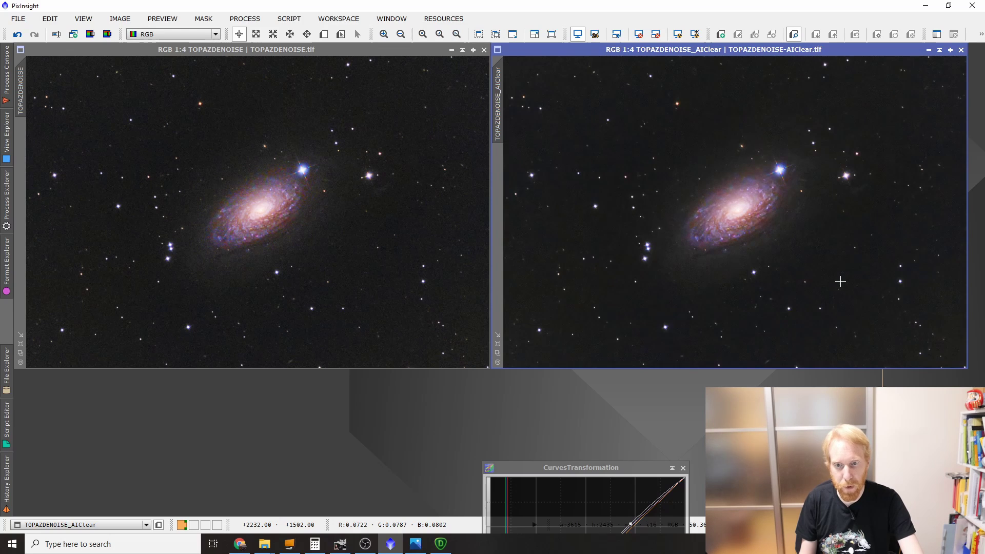